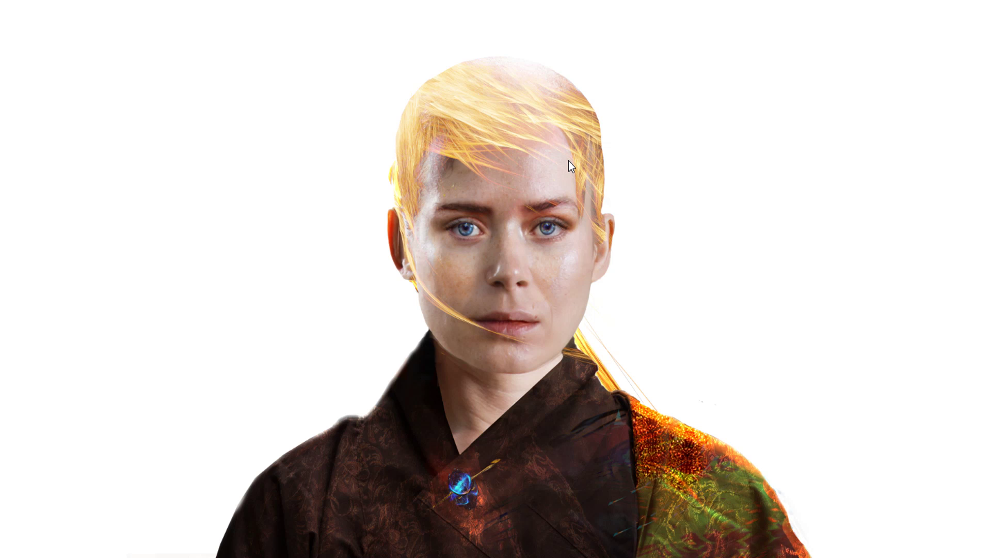
- Paste the reference photo to show it beside the portrait
{"action": "scroll", "coordinate": [550, 240], "scroll_direction": "up", "scroll_amount": 2}
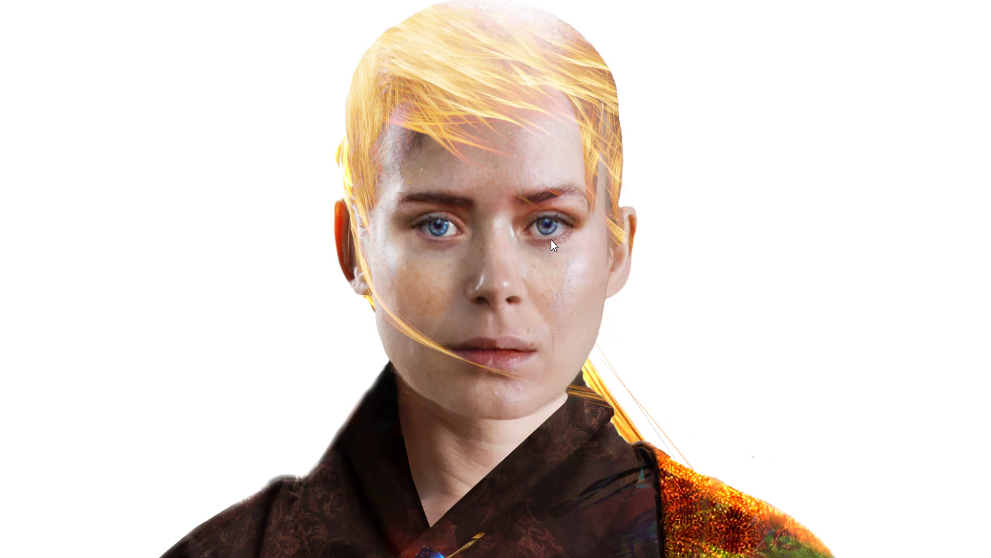
{"action": "scroll", "coordinate": [550, 240], "scroll_direction": "up", "scroll_amount": 1}
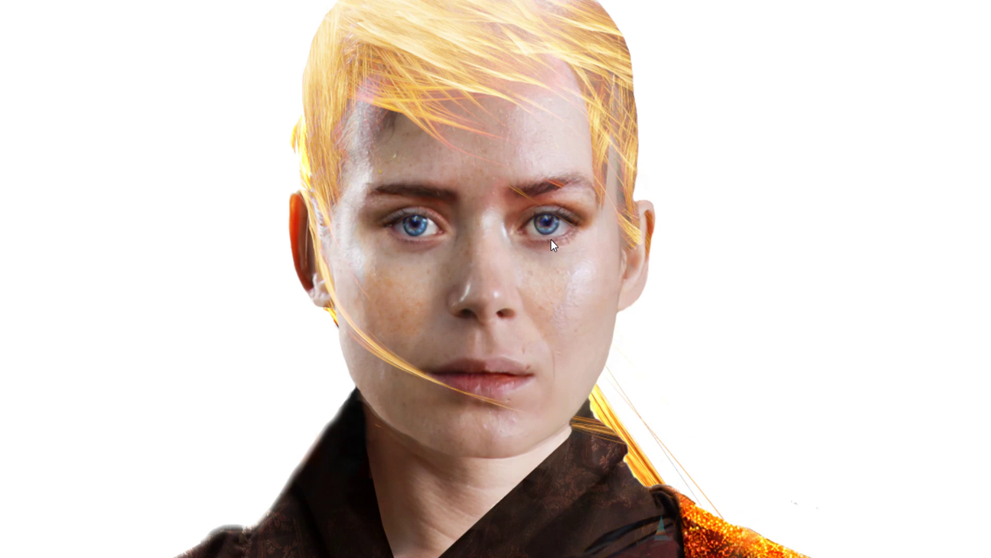
{"action": "scroll", "coordinate": [538, 261], "scroll_direction": "up", "scroll_amount": 2}
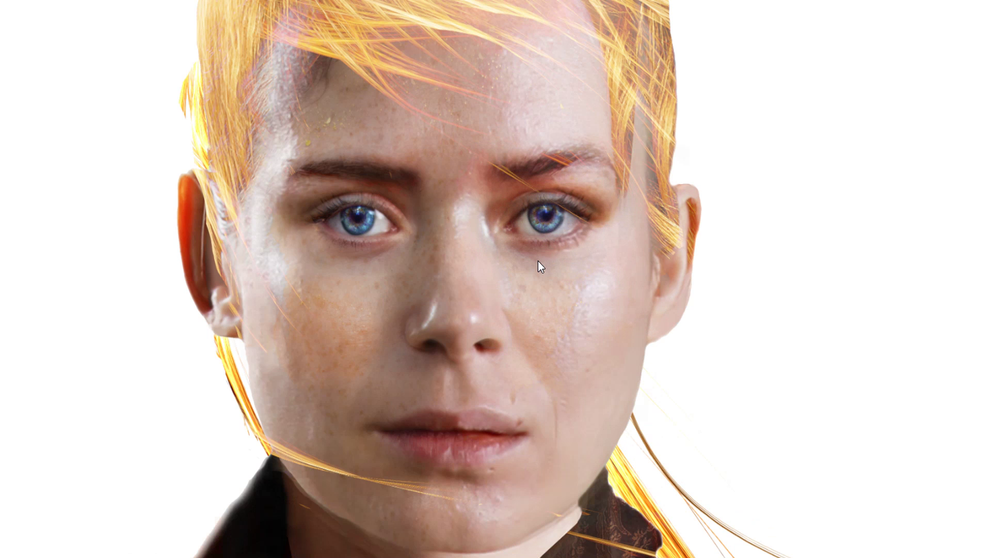
{"action": "scroll", "coordinate": [535, 258], "scroll_direction": "up", "scroll_amount": 2}
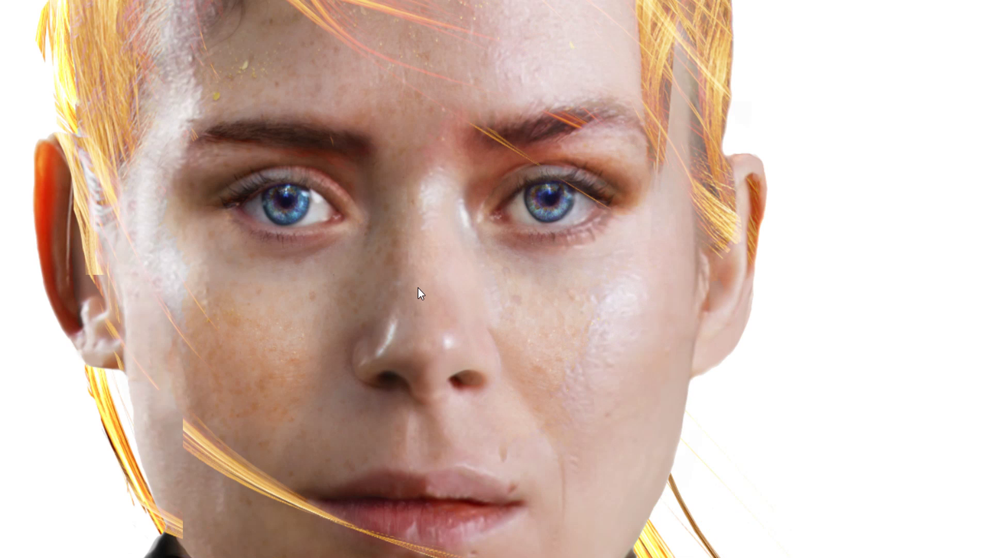
{"action": "scroll", "coordinate": [418, 288], "scroll_direction": "down", "scroll_amount": 2}
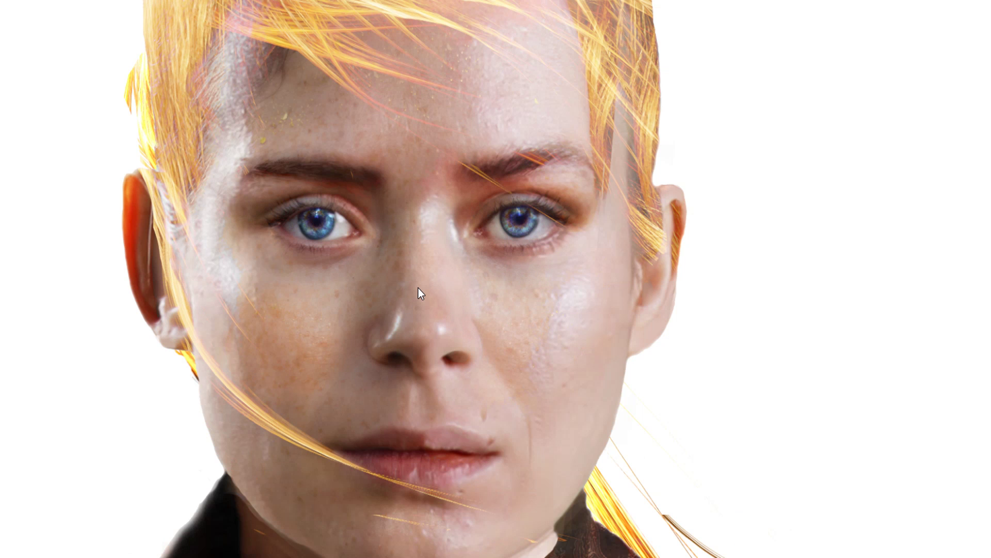
{"action": "scroll", "coordinate": [418, 289], "scroll_direction": "down", "scroll_amount": 1}
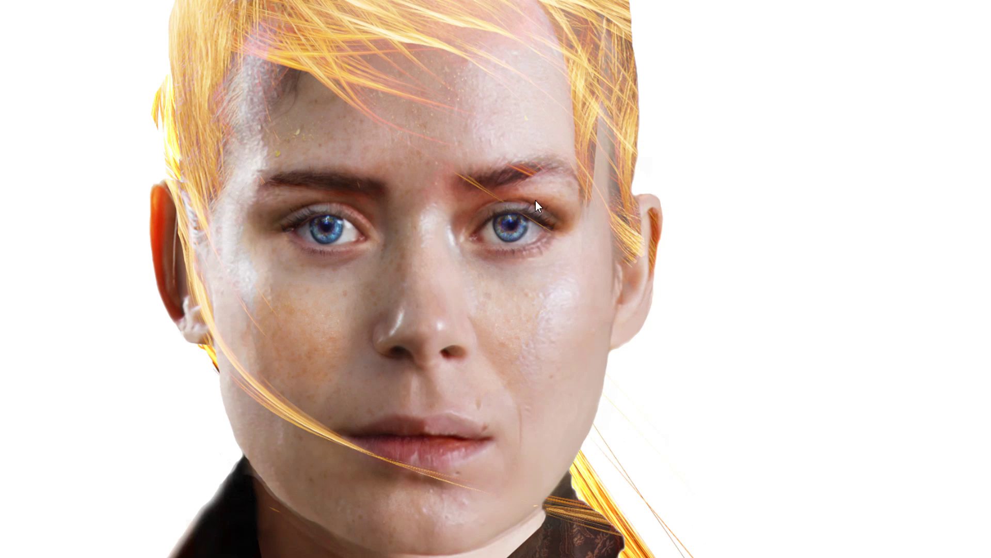
{"action": "scroll", "coordinate": [556, 310], "scroll_direction": "up", "scroll_amount": 1}
{"action": "scroll", "coordinate": [556, 309], "scroll_direction": "up", "scroll_amount": 3}
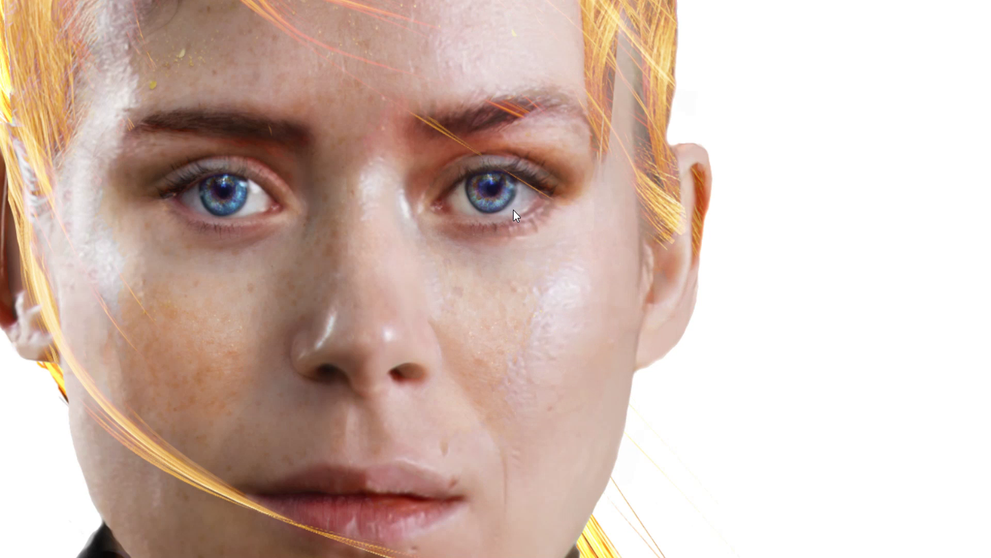
{"action": "scroll", "coordinate": [480, 191], "scroll_direction": "up", "scroll_amount": 1}
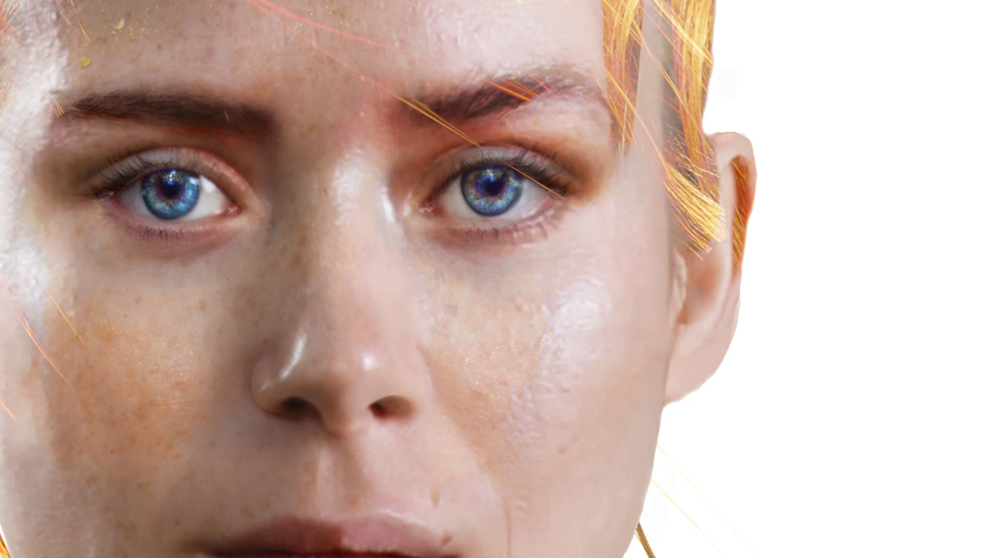
{"action": "scroll", "coordinate": [493, 186], "scroll_direction": "up", "scroll_amount": 1}
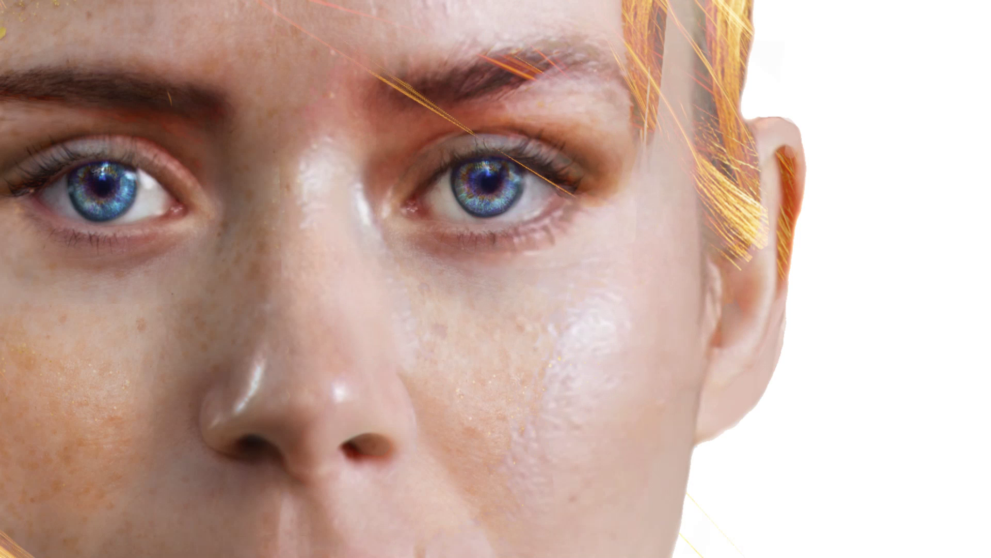
{"action": "scroll", "coordinate": [702, 199], "scroll_direction": "down", "scroll_amount": 3}
{"action": "scroll", "coordinate": [702, 199], "scroll_direction": "down", "scroll_amount": 1}
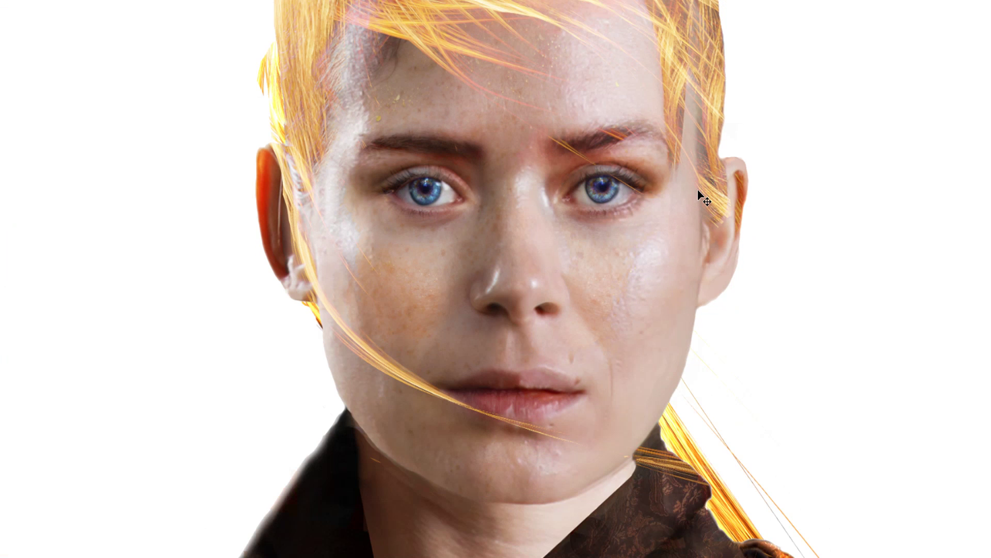
{"action": "scroll", "coordinate": [702, 199], "scroll_direction": "down", "scroll_amount": 1}
{"action": "scroll", "coordinate": [702, 199], "scroll_direction": "down", "scroll_amount": 2}
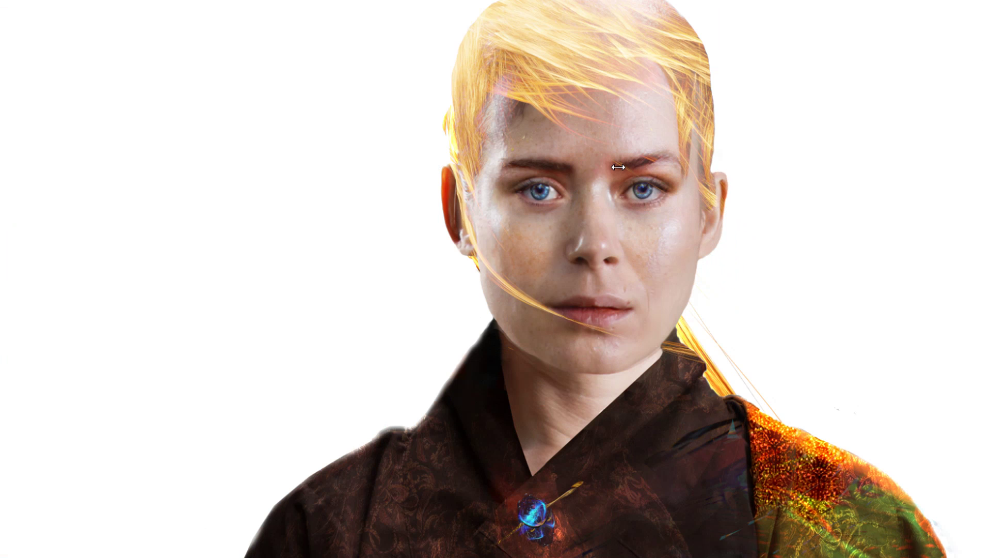
{"action": "key", "text": "ctrl+v"}
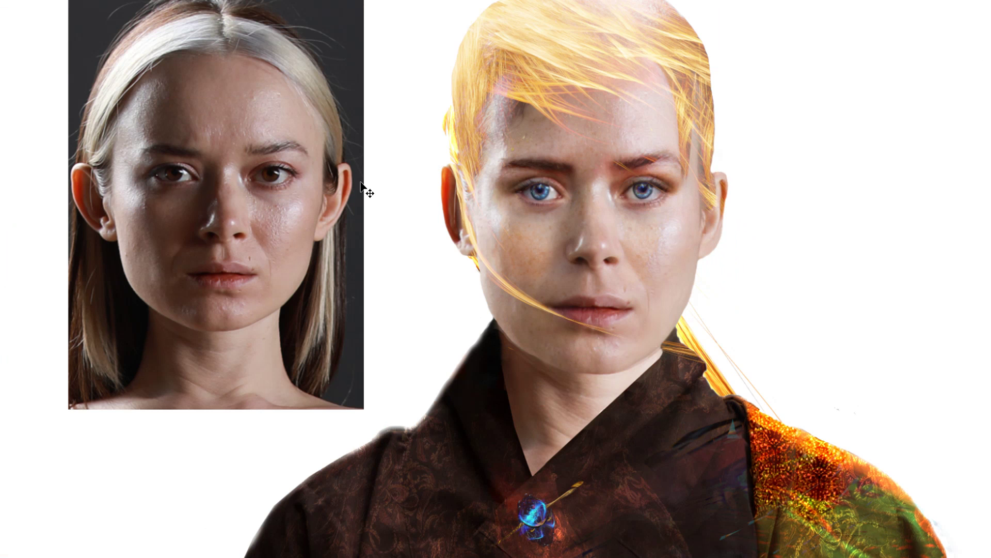
{"action": "scroll", "coordinate": [364, 190], "scroll_direction": "down", "scroll_amount": 1}
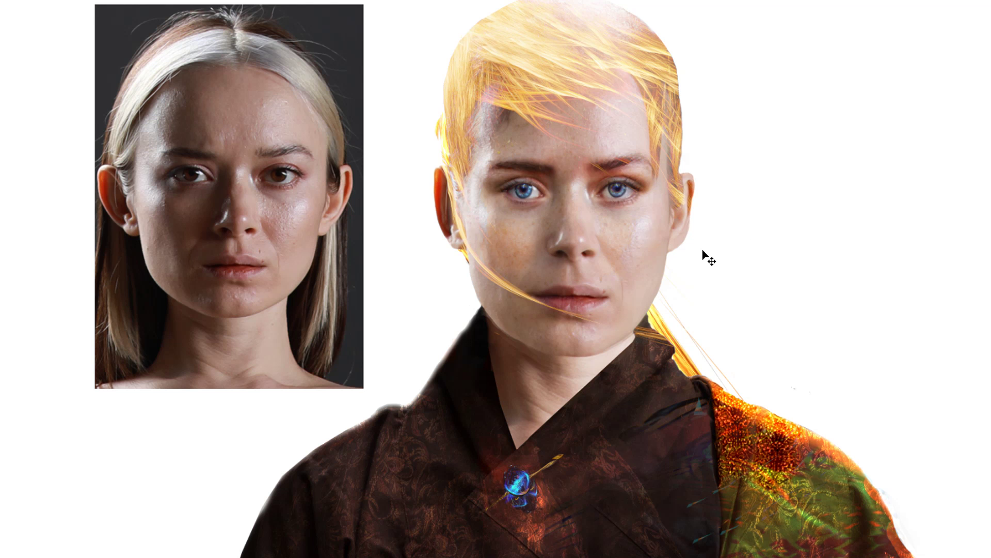
- Select the golden hair layer, test-move it off the head, then undo
{"action": "scroll", "coordinate": [701, 251], "scroll_direction": "up", "scroll_amount": 1}
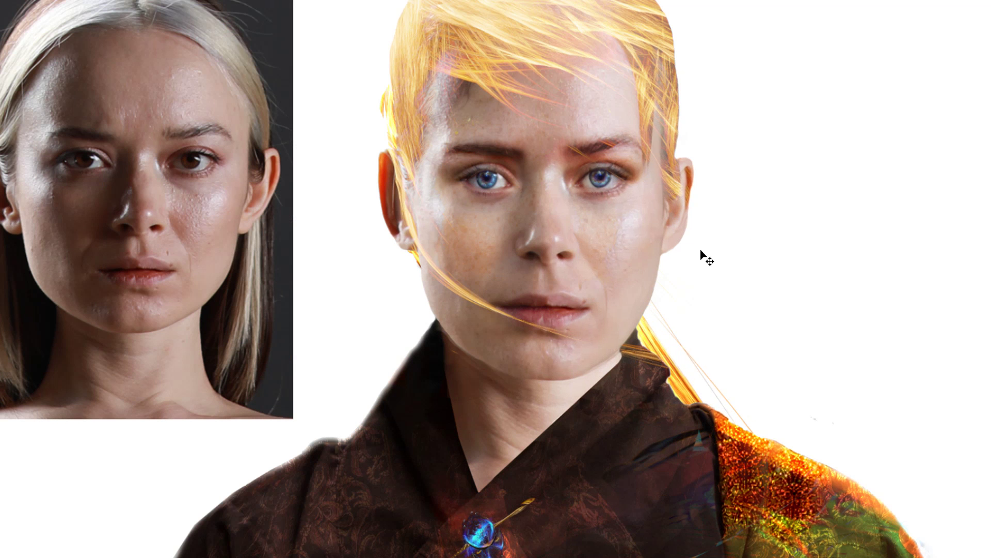
{"action": "scroll", "coordinate": [687, 239], "scroll_direction": "up", "scroll_amount": 2}
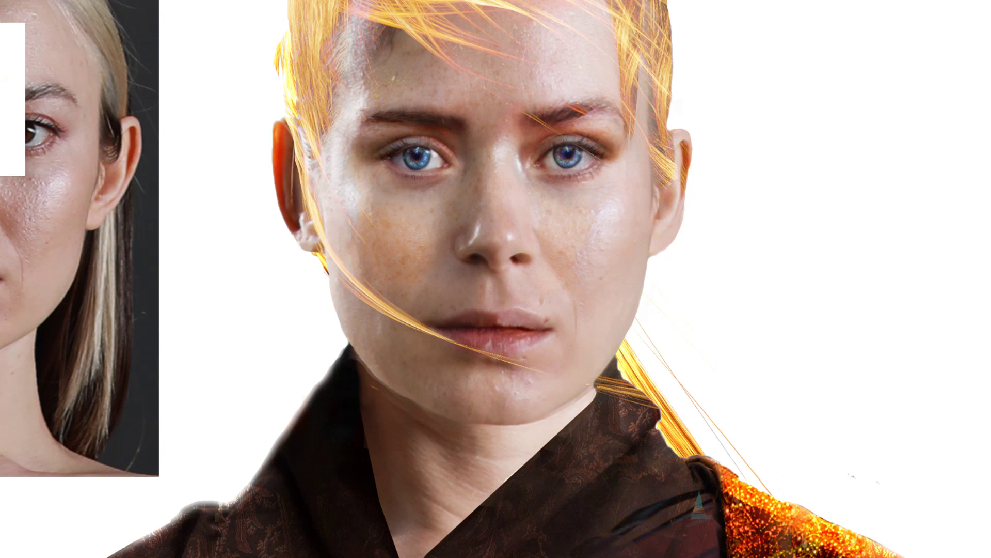
{"action": "scroll", "coordinate": [595, 204], "scroll_direction": "up", "scroll_amount": 1}
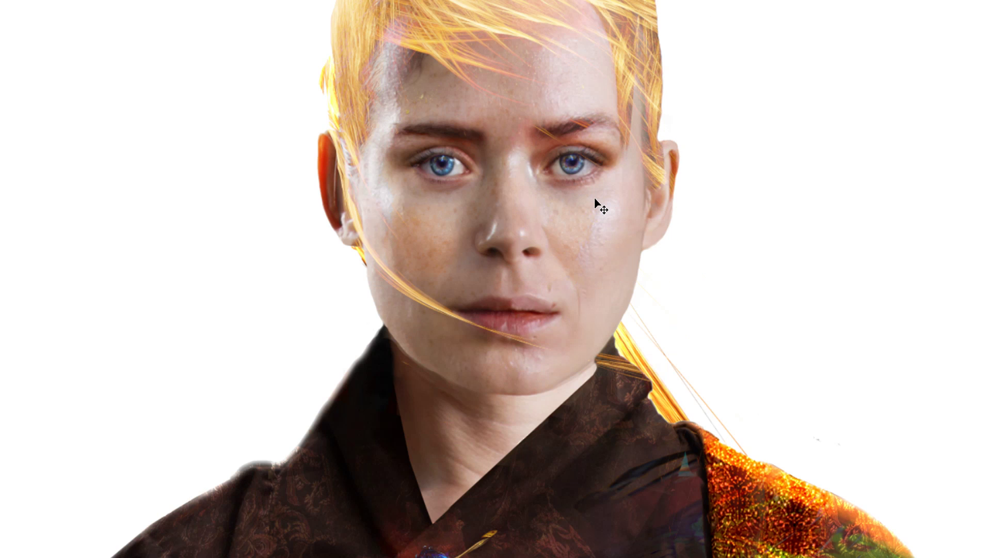
{"action": "scroll", "coordinate": [595, 204], "scroll_direction": "down", "scroll_amount": 2}
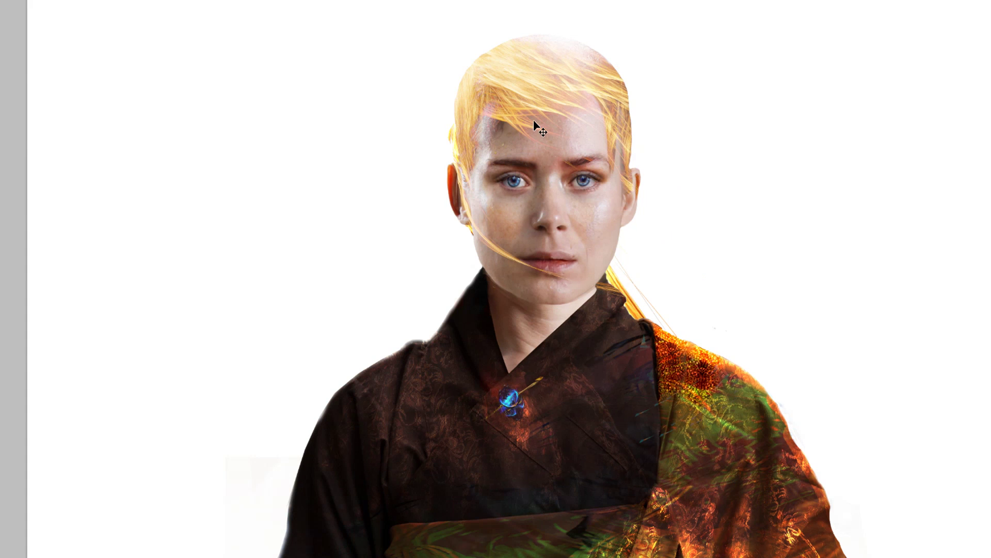
{"action": "right_click", "coordinate": [544, 88]}
{"action": "left_click", "coordinate": [556, 92]}
{"action": "left_click_drag", "start_coordinate": [196, 146], "coordinate": [179, 145]}
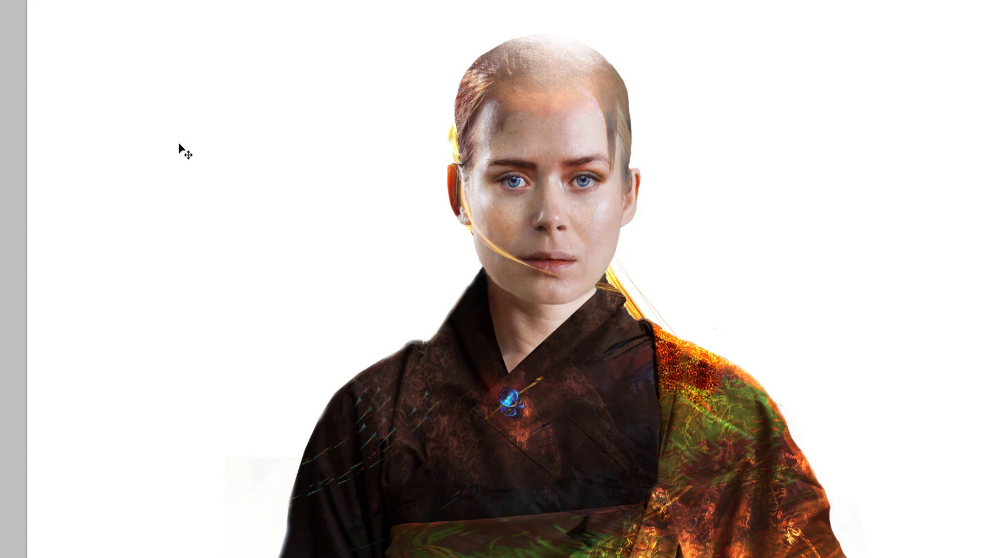
{"action": "key", "text": "ctrl+z"}
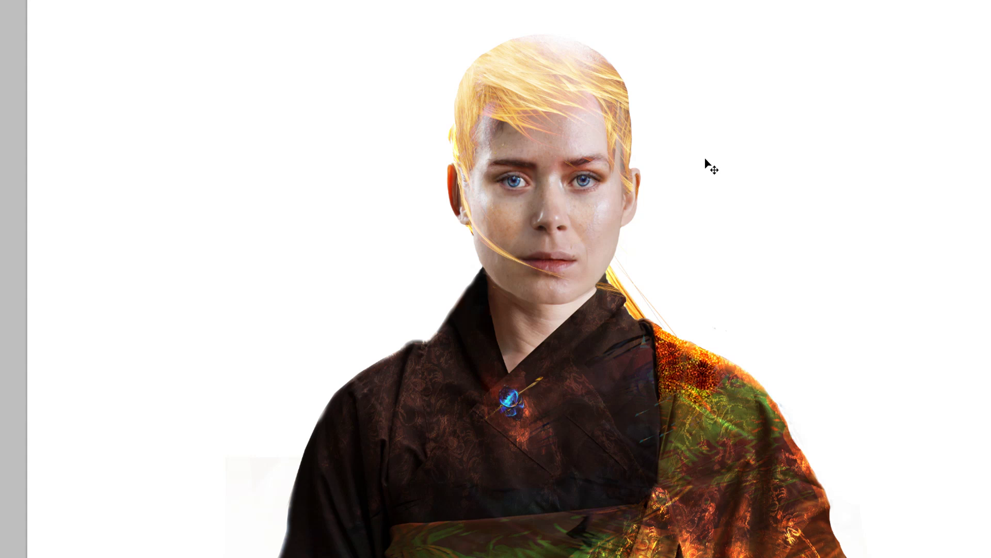
- Zoom in on the blue iris and select the Olhos III eye layer
{"action": "scroll", "coordinate": [705, 159], "scroll_direction": "up", "scroll_amount": 1}
{"action": "scroll", "coordinate": [705, 159], "scroll_direction": "up", "scroll_amount": 1}
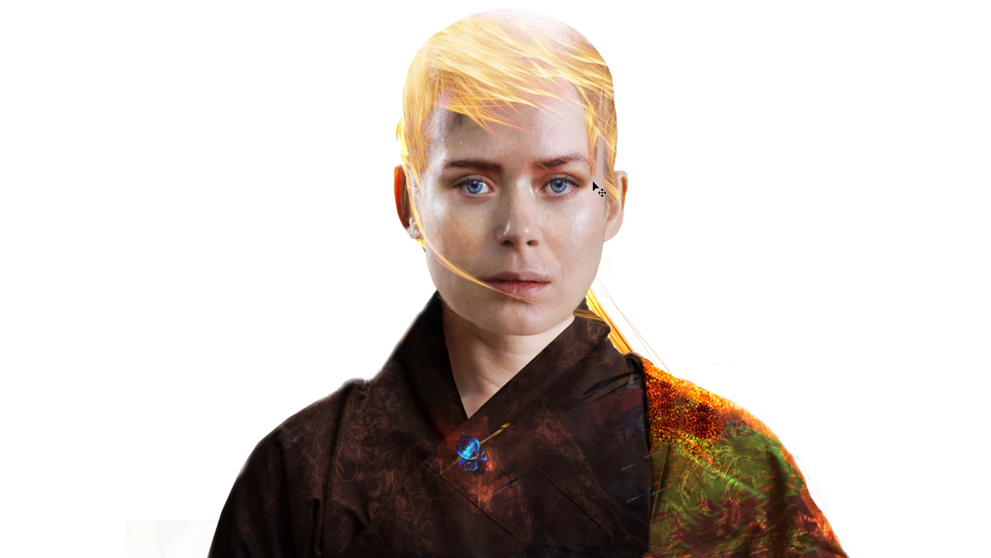
{"action": "scroll", "coordinate": [593, 182], "scroll_direction": "up", "scroll_amount": 1}
{"action": "scroll", "coordinate": [592, 182], "scroll_direction": "up", "scroll_amount": 1}
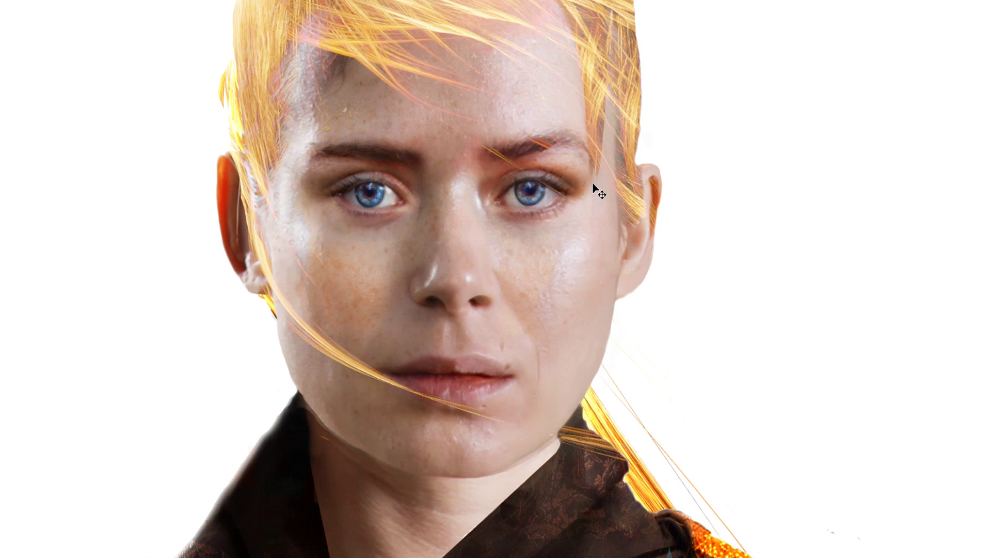
{"action": "scroll", "coordinate": [593, 185], "scroll_direction": "up", "scroll_amount": 1}
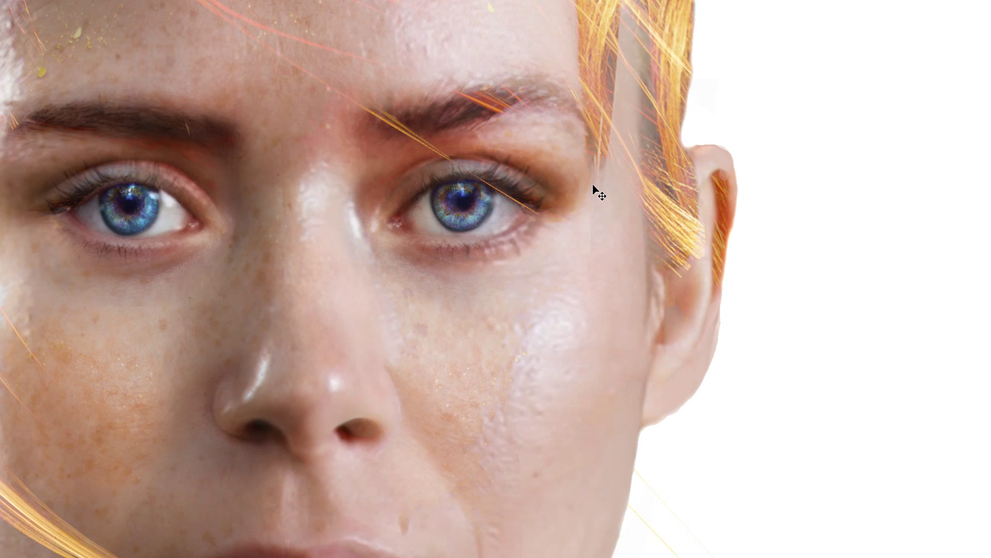
{"action": "scroll", "coordinate": [590, 185], "scroll_direction": "up", "scroll_amount": 1}
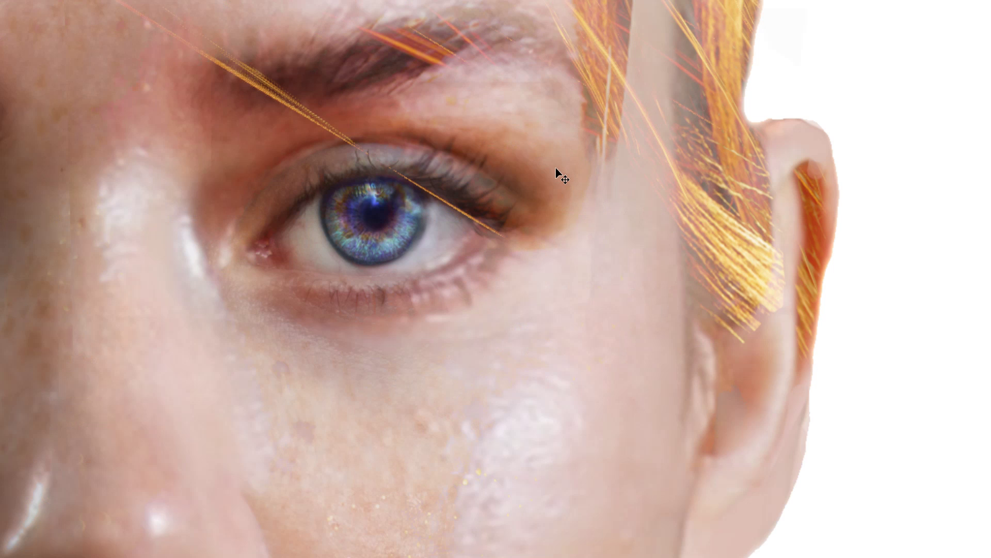
{"action": "scroll", "coordinate": [553, 171], "scroll_direction": "up", "scroll_amount": 1}
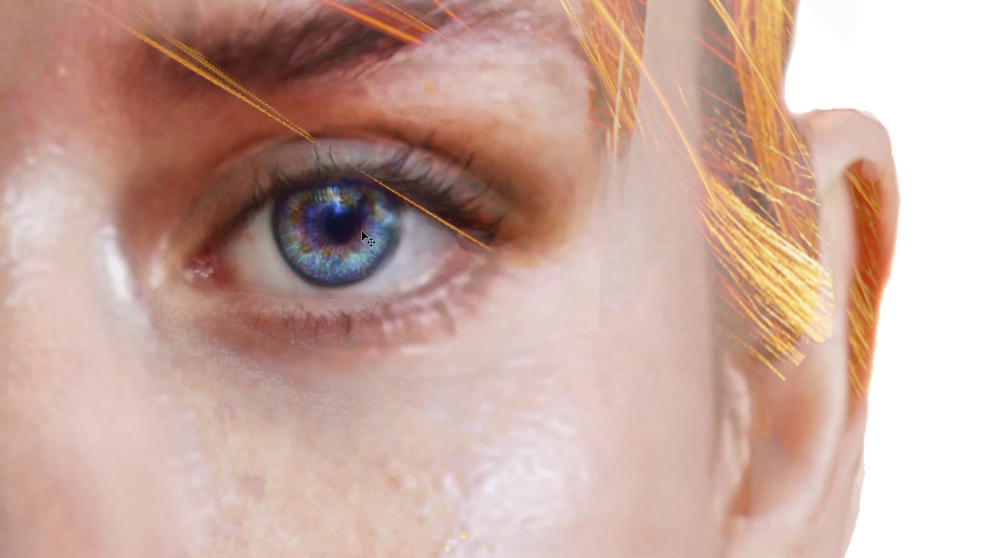
{"action": "mouse_move", "coordinate": [334, 239]}
{"action": "left_mouse_down"}
{"action": "mouse_move", "coordinate": [410, 262]}
{"action": "mouse_move", "coordinate": [512, 263]}
{"action": "left_mouse_up"}
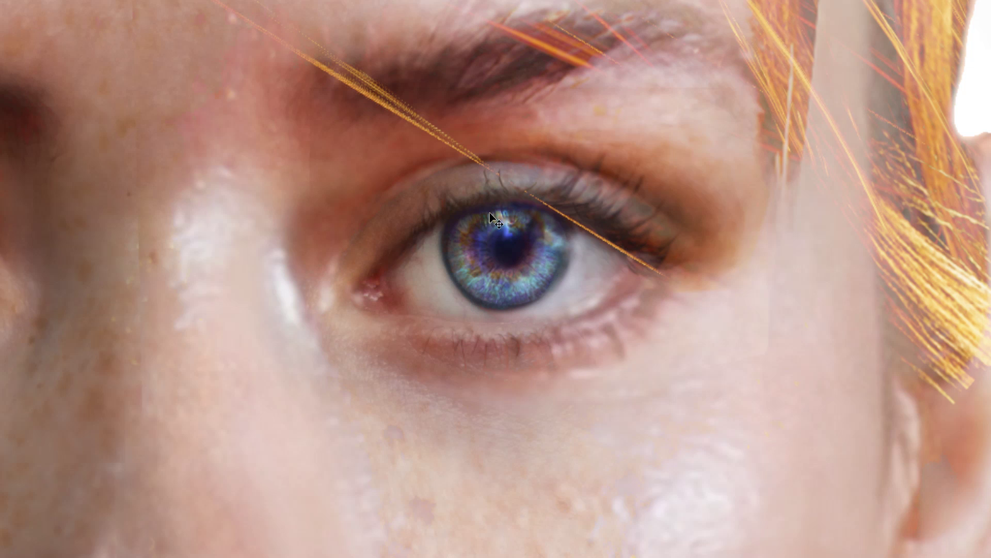
{"action": "right_click", "coordinate": [463, 253]}
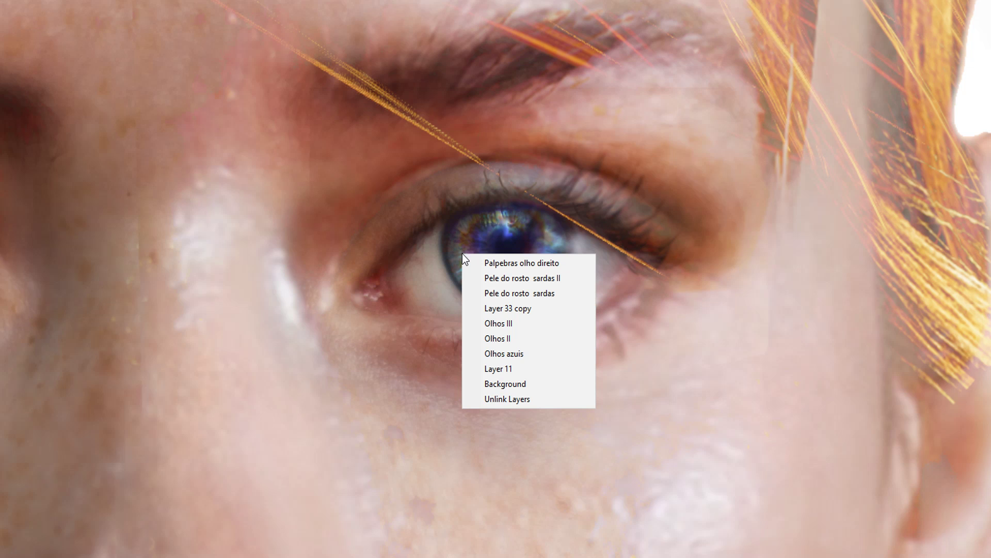
{"action": "left_click", "coordinate": [518, 322]}
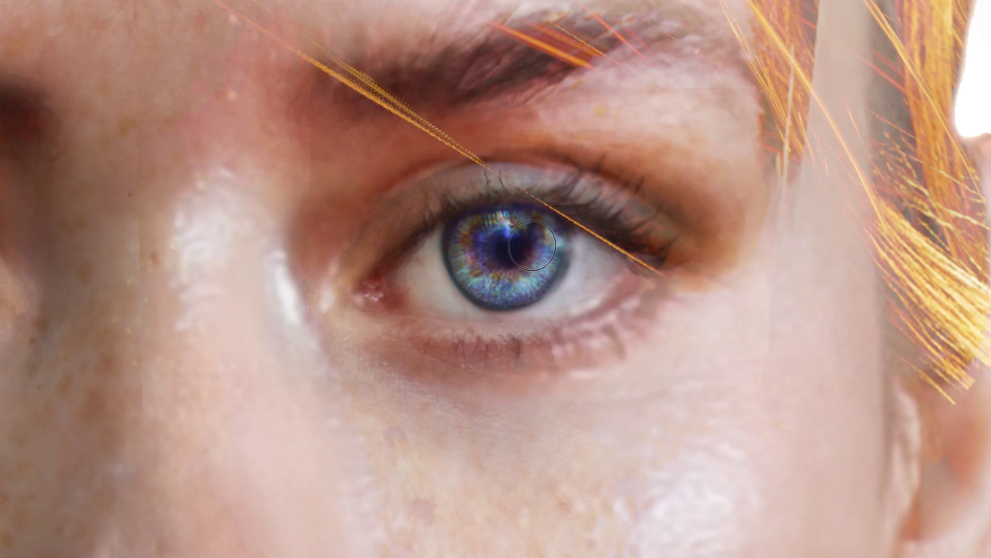
- Retouch the iris so the pupil looks centred
{"action": "left_click", "coordinate": [531, 245]}
{"action": "scroll", "coordinate": [825, 368], "scroll_direction": "up", "scroll_amount": 1}
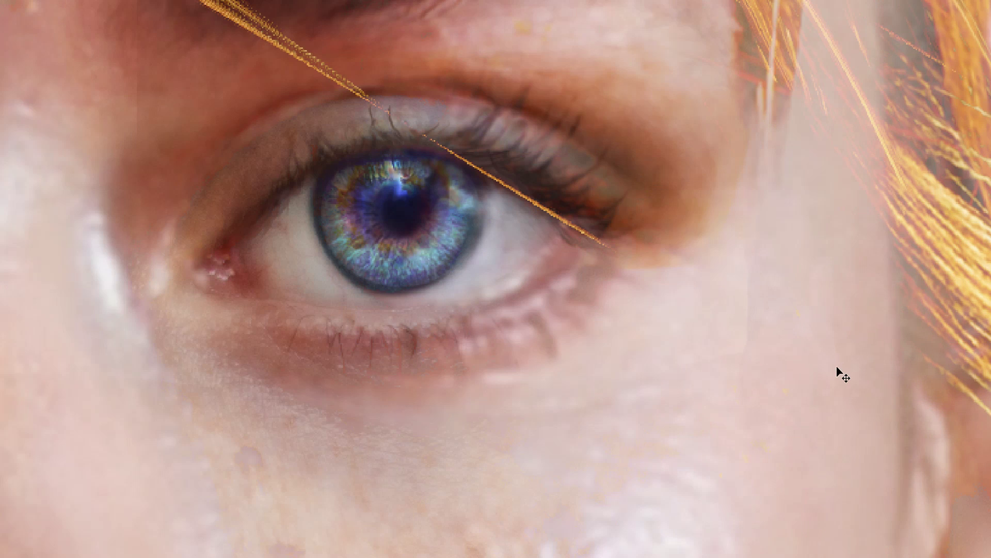
{"action": "scroll", "coordinate": [825, 368], "scroll_direction": "up", "scroll_amount": 1}
{"action": "scroll", "coordinate": [764, 344], "scroll_direction": "up", "scroll_amount": 1}
{"action": "scroll", "coordinate": [761, 339], "scroll_direction": "up", "scroll_amount": 1}
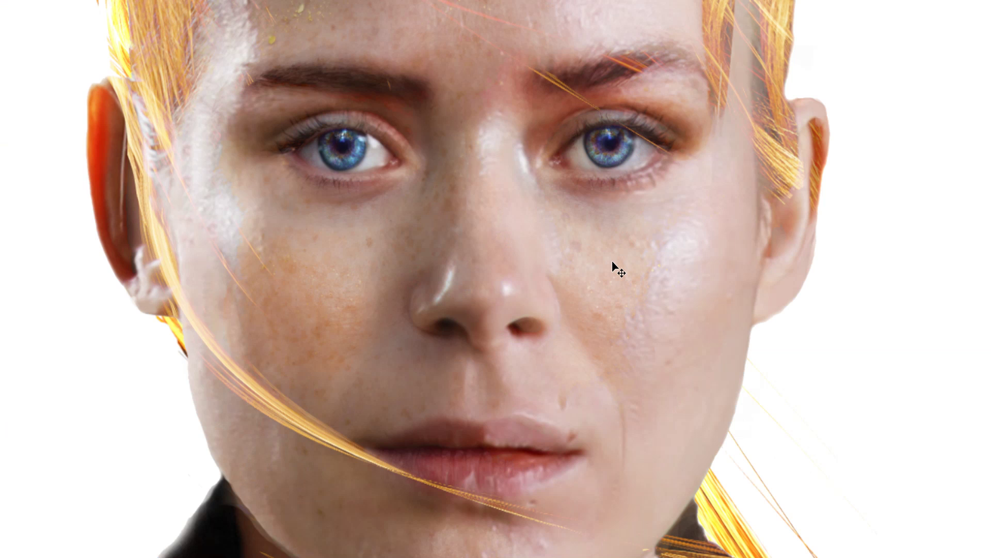
- Zoom out and pick 'Olho esquerdo ajuste' from the layers under the eye
{"action": "scroll", "coordinate": [613, 261], "scroll_direction": "down", "scroll_amount": 2}
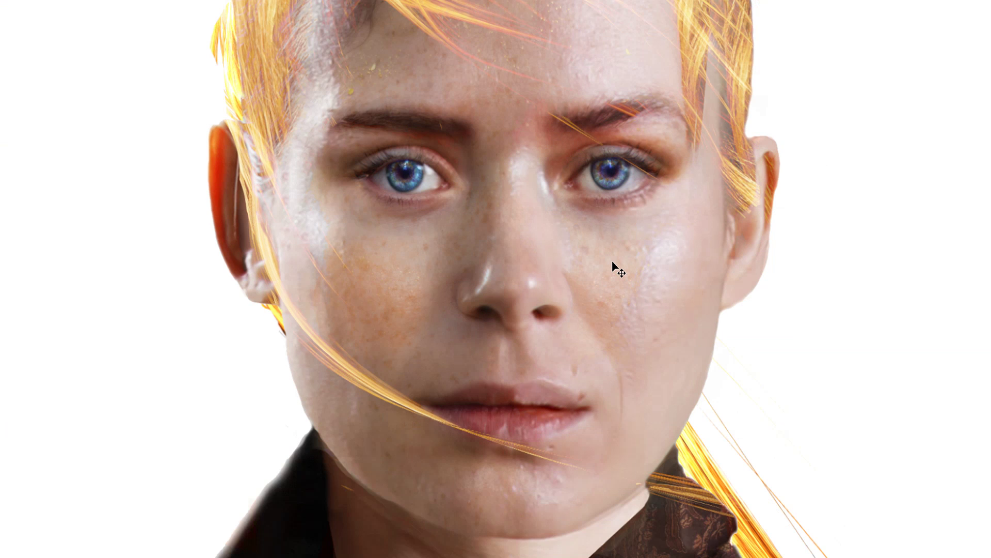
{"action": "scroll", "coordinate": [613, 261], "scroll_direction": "down", "scroll_amount": 1}
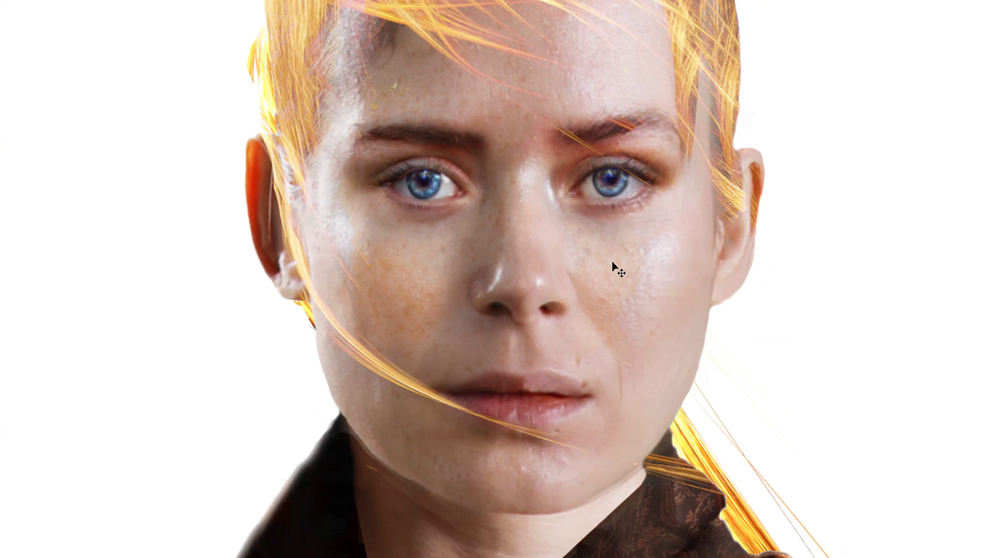
{"action": "scroll", "coordinate": [613, 261], "scroll_direction": "down", "scroll_amount": 1}
{"action": "scroll", "coordinate": [613, 262], "scroll_direction": "down", "scroll_amount": 1}
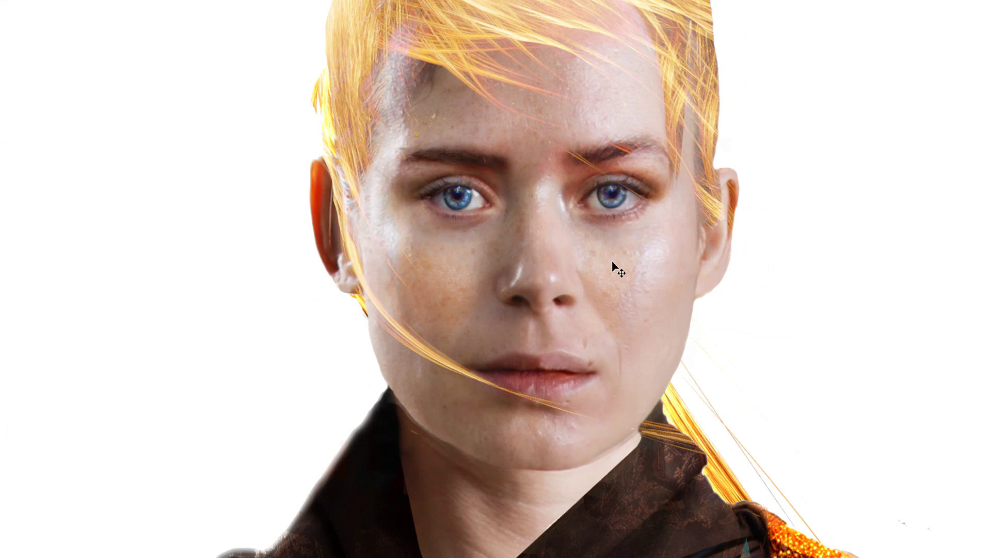
{"action": "scroll", "coordinate": [612, 262], "scroll_direction": "down", "scroll_amount": 1}
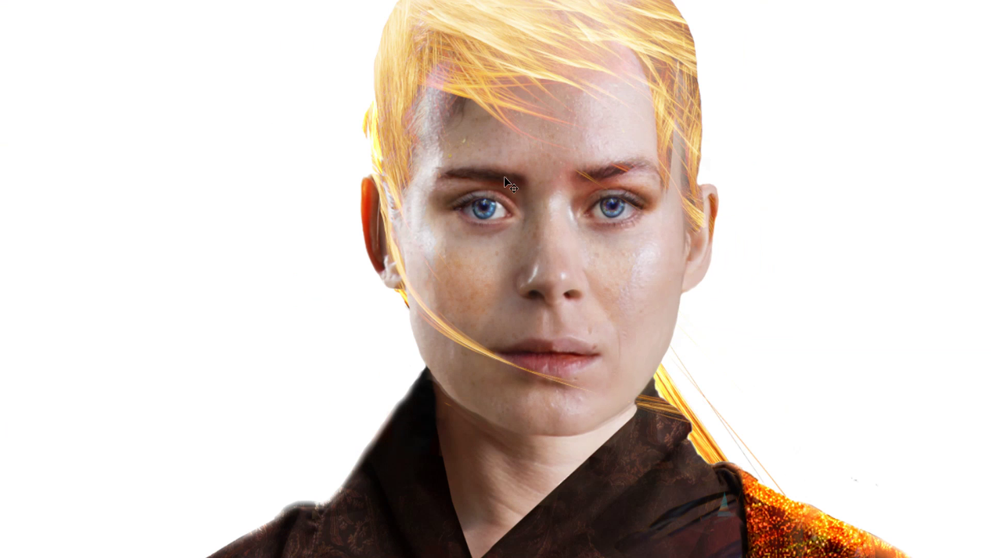
{"action": "right_click", "coordinate": [494, 199]}
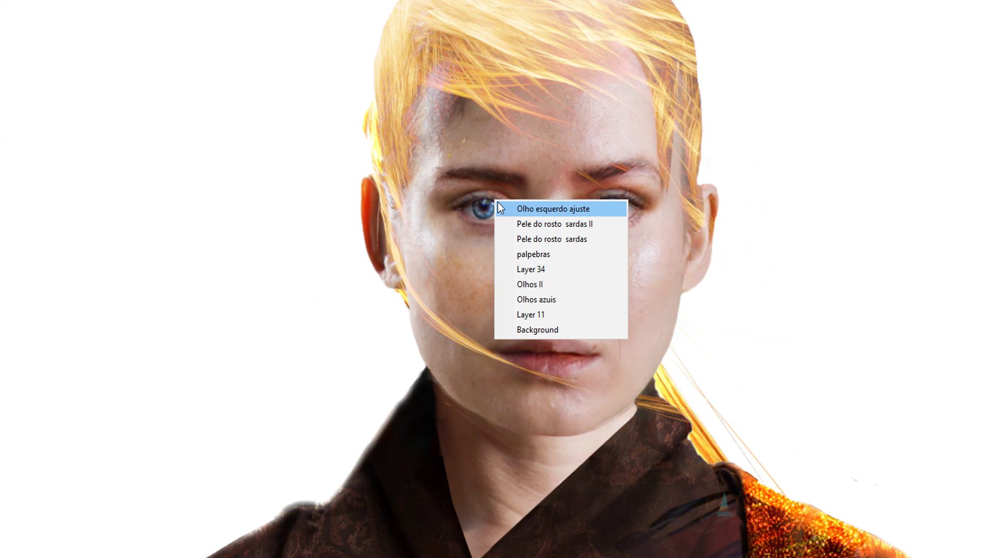
{"action": "left_click", "coordinate": [528, 209]}
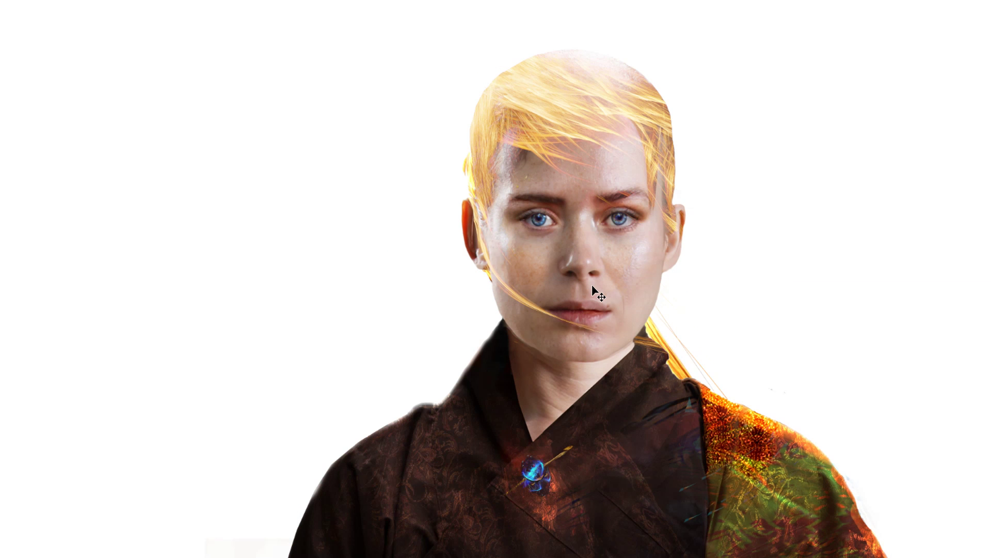
{"action": "scroll", "coordinate": [593, 288], "scroll_direction": "up", "scroll_amount": 2}
{"action": "scroll", "coordinate": [593, 288], "scroll_direction": "up", "scroll_amount": 2}
{"action": "scroll", "coordinate": [593, 288], "scroll_direction": "up", "scroll_amount": 1}
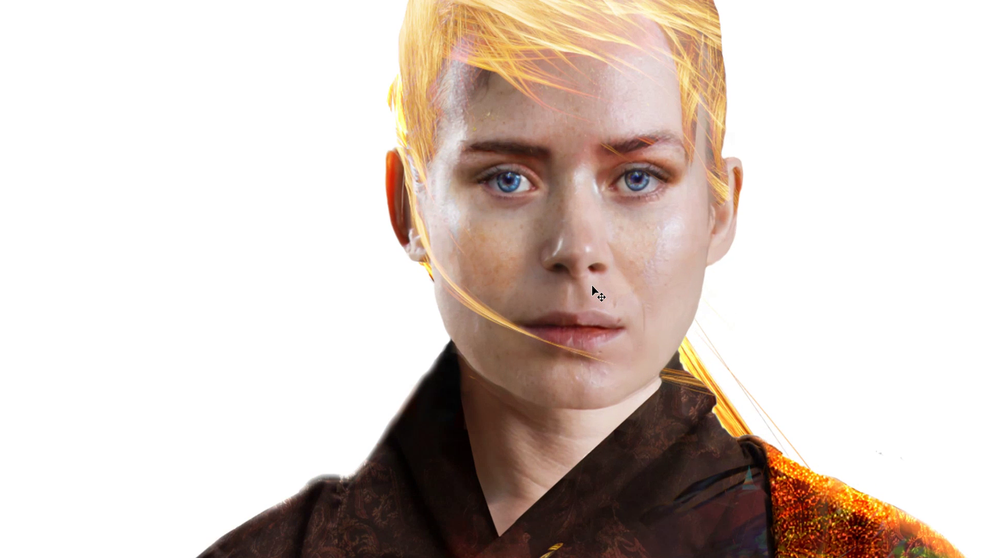
{"action": "scroll", "coordinate": [593, 288], "scroll_direction": "down", "scroll_amount": 1}
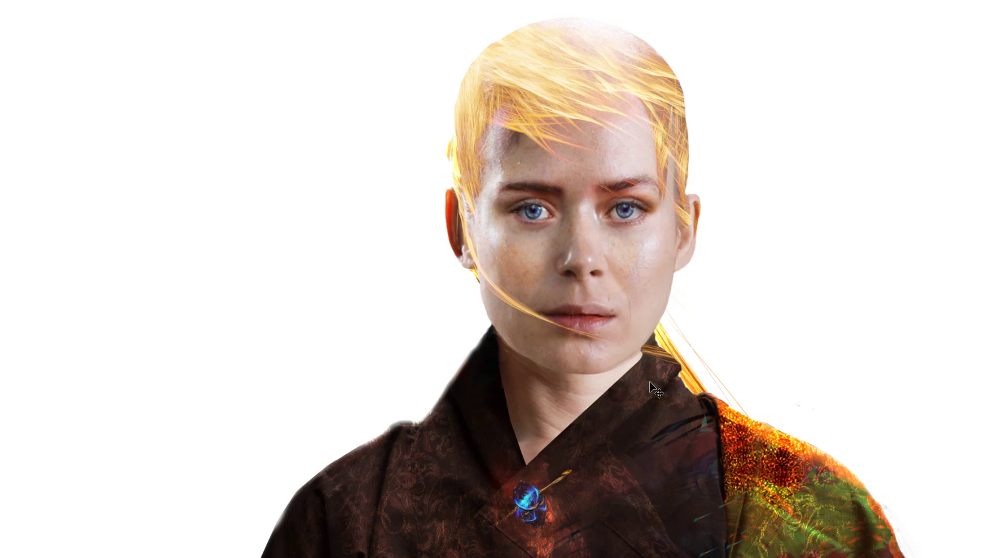
{"action": "scroll", "coordinate": [648, 382], "scroll_direction": "up", "scroll_amount": 1}
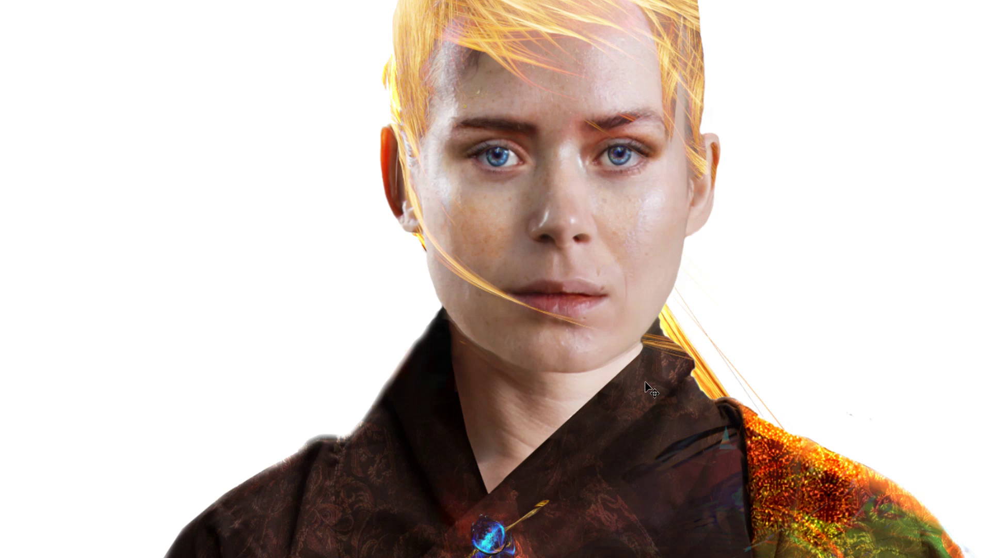
{"action": "scroll", "coordinate": [645, 381], "scroll_direction": "up", "scroll_amount": 1}
{"action": "scroll", "coordinate": [648, 379], "scroll_direction": "up", "scroll_amount": 1}
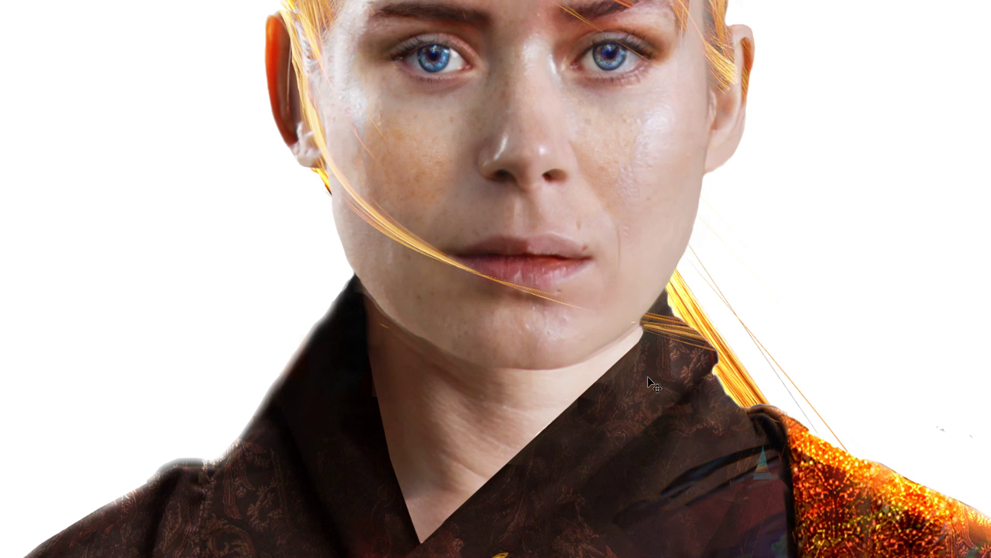
{"action": "scroll", "coordinate": [719, 325], "scroll_direction": "down", "scroll_amount": 1}
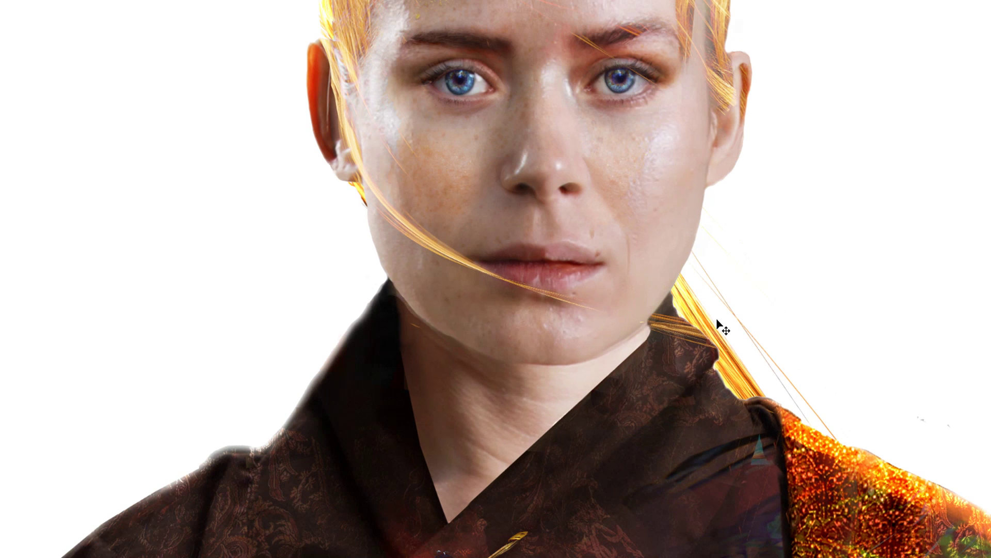
{"action": "scroll", "coordinate": [718, 319], "scroll_direction": "down", "scroll_amount": 1}
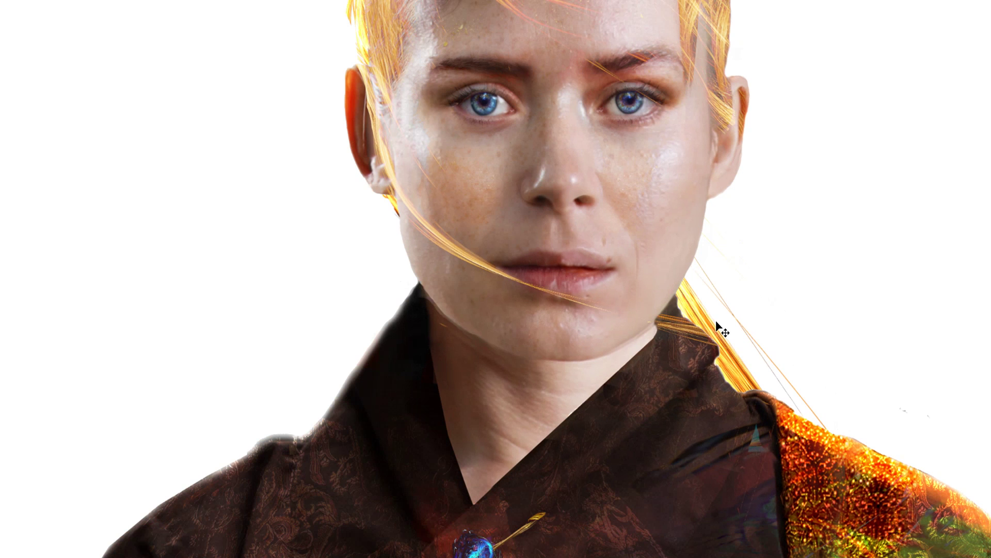
{"action": "scroll", "coordinate": [717, 322], "scroll_direction": "down", "scroll_amount": 1}
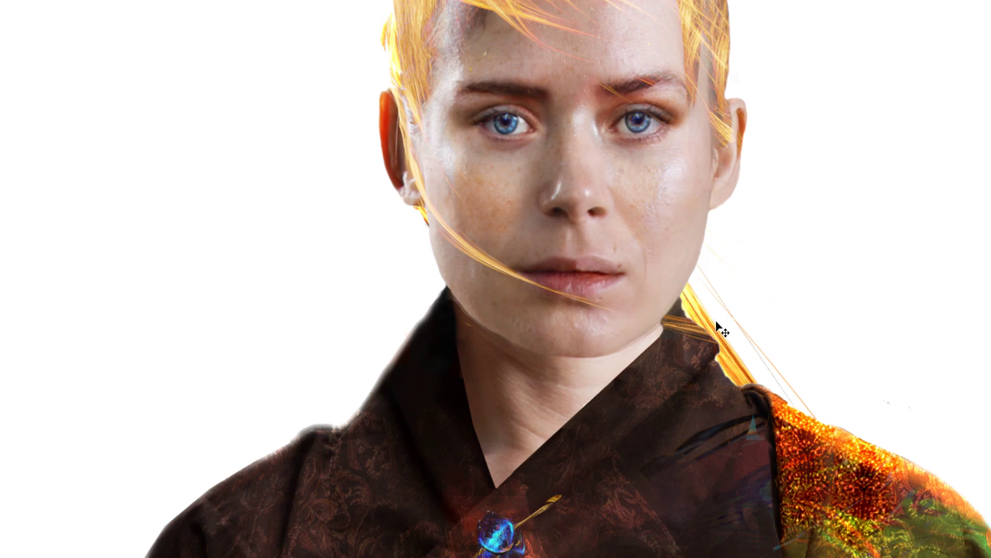
{"action": "scroll", "coordinate": [718, 326], "scroll_direction": "up", "scroll_amount": 1}
{"action": "scroll", "coordinate": [717, 325], "scroll_direction": "up", "scroll_amount": 2}
{"action": "scroll", "coordinate": [717, 325], "scroll_direction": "up", "scroll_amount": 3}
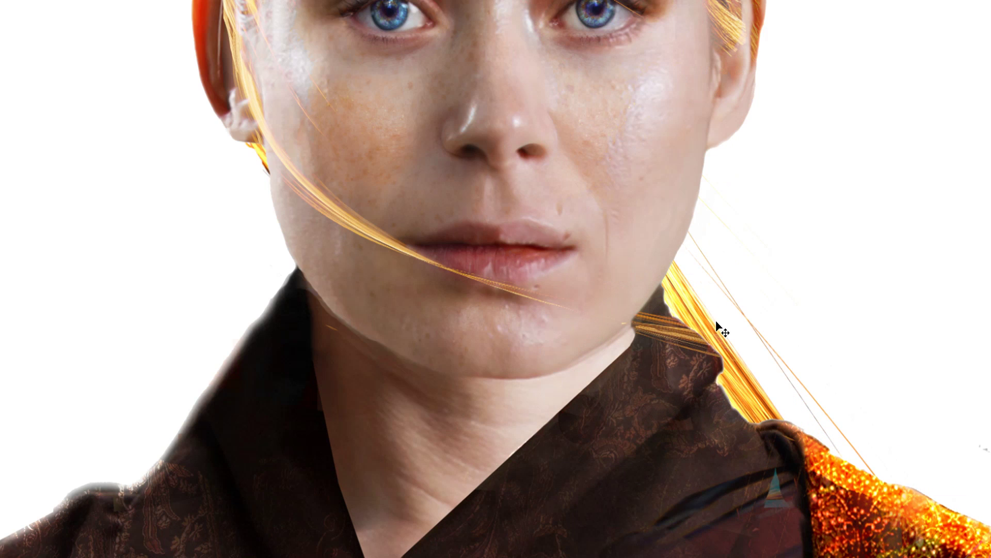
{"action": "scroll", "coordinate": [692, 324], "scroll_direction": "down", "scroll_amount": 3}
{"action": "scroll", "coordinate": [692, 323], "scroll_direction": "down", "scroll_amount": 3}
{"action": "scroll", "coordinate": [692, 324], "scroll_direction": "down", "scroll_amount": 2}
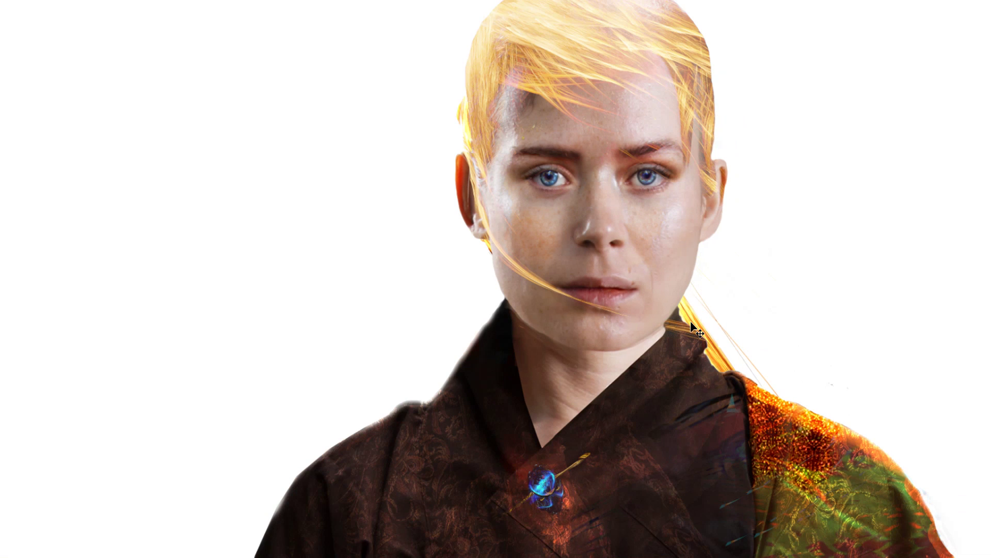
{"action": "scroll", "coordinate": [692, 324], "scroll_direction": "down", "scroll_amount": 1}
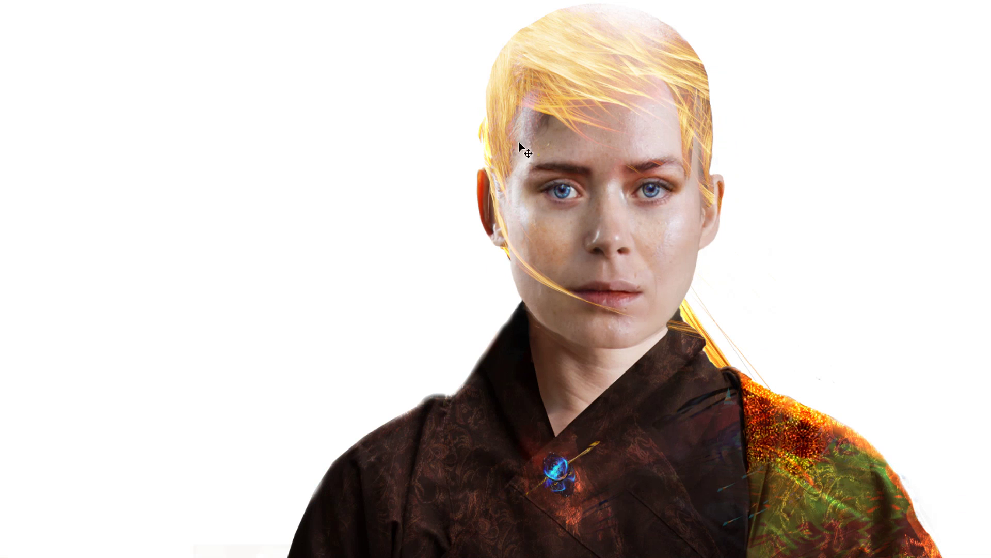
{"action": "scroll", "coordinate": [693, 277], "scroll_direction": "down", "scroll_amount": 1}
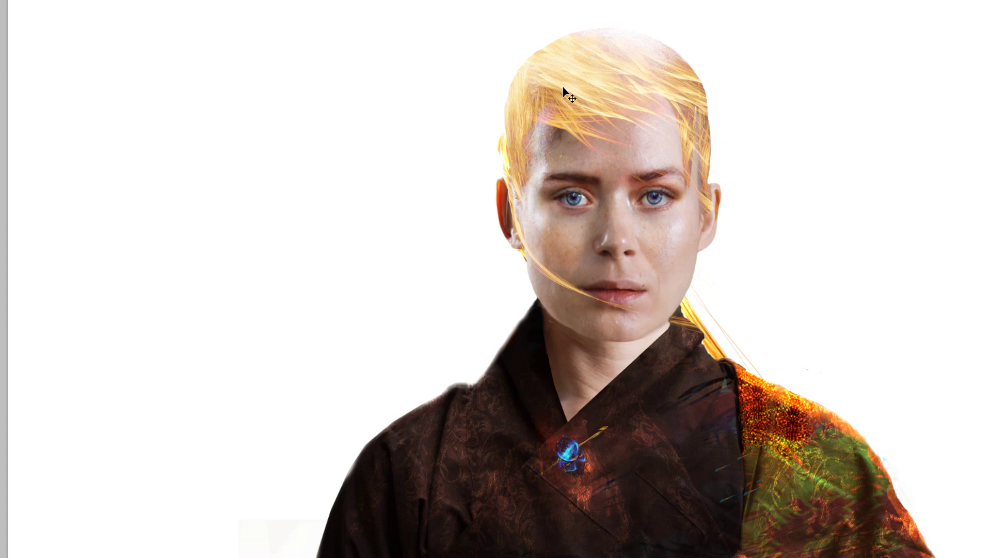
{"action": "right_click", "coordinate": [546, 272]}
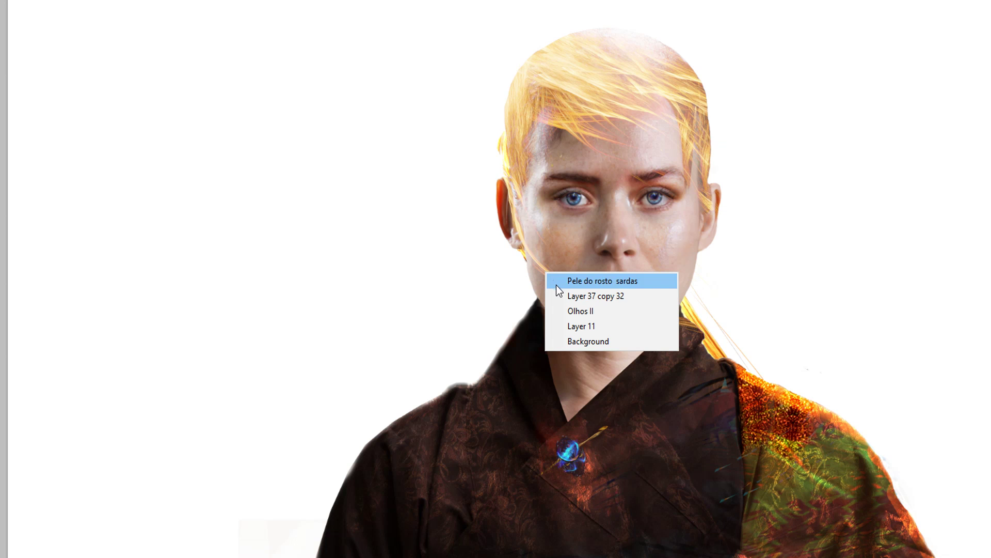
{"action": "left_click", "coordinate": [555, 292]}
{"action": "mouse_move", "coordinate": [553, 285]}
{"action": "left_mouse_down"}
{"action": "mouse_move", "coordinate": [695, 244]}
{"action": "mouse_move", "coordinate": [576, 256]}
{"action": "left_mouse_up"}
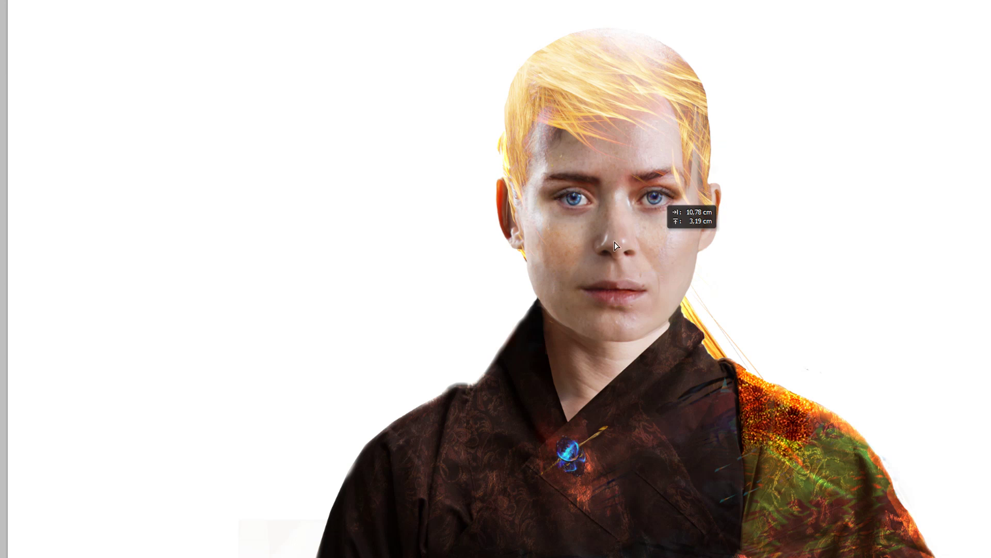
{"action": "left_click_drag", "start_coordinate": [576, 253], "coordinate": [582, 253]}
{"action": "key", "text": "ctrl+z"}
{"action": "key", "text": "ctrl+z"}
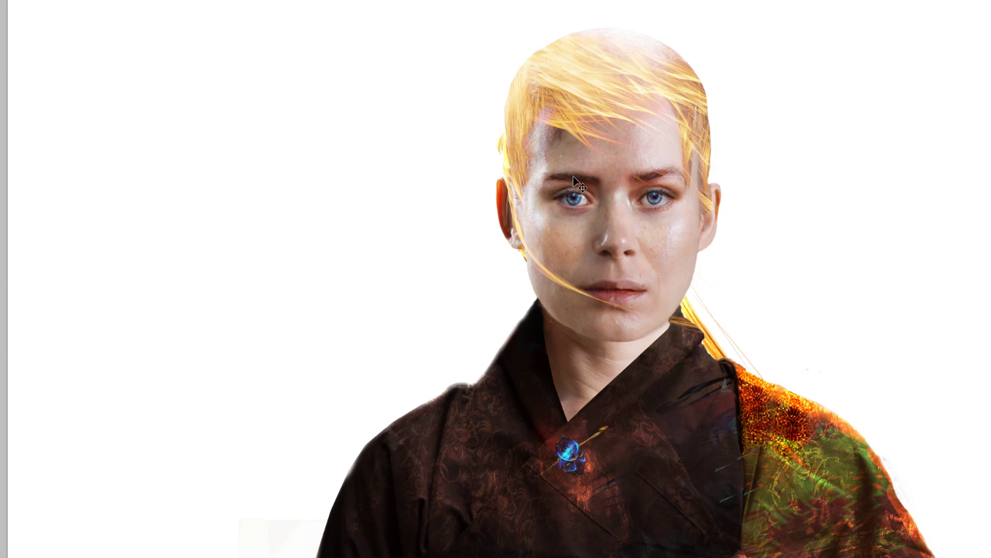
{"action": "scroll", "coordinate": [599, 351], "scroll_direction": "up", "scroll_amount": 1}
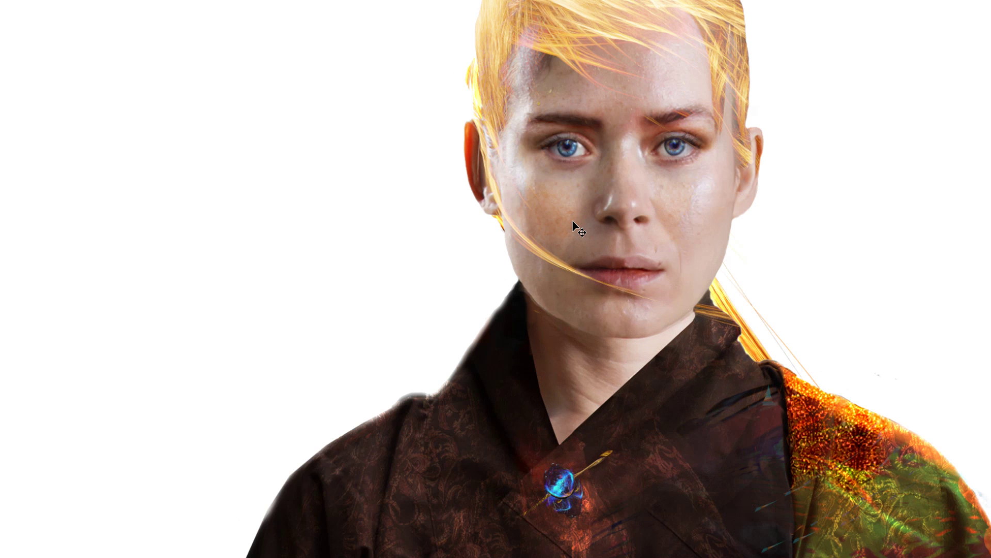
- Zoom onto the freckled cheek and pick 'Pele do rosto sardas II' from its layers
{"action": "scroll", "coordinate": [577, 227], "scroll_direction": "up", "scroll_amount": 1}
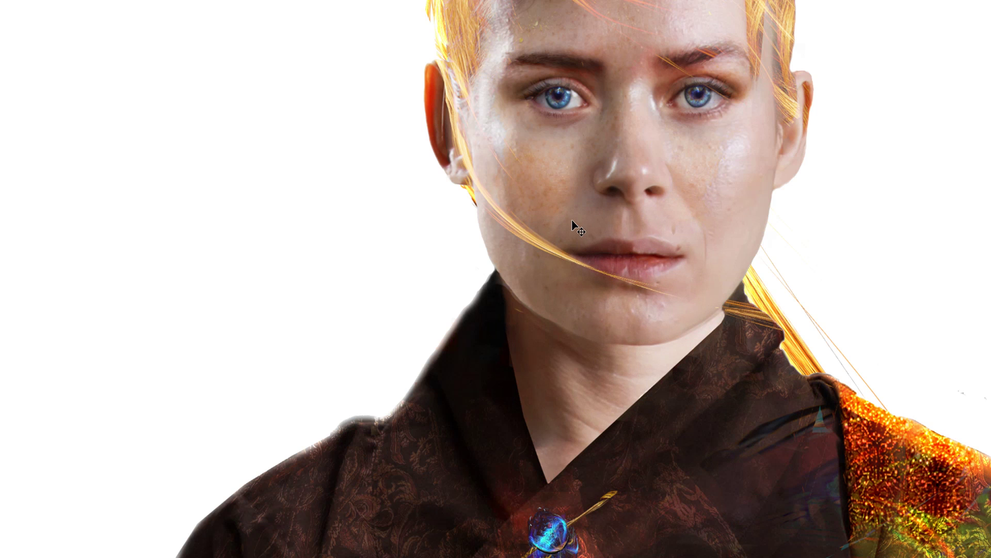
{"action": "scroll", "coordinate": [571, 209], "scroll_direction": "up", "scroll_amount": 4}
{"action": "scroll", "coordinate": [547, 165], "scroll_direction": "up", "scroll_amount": 1}
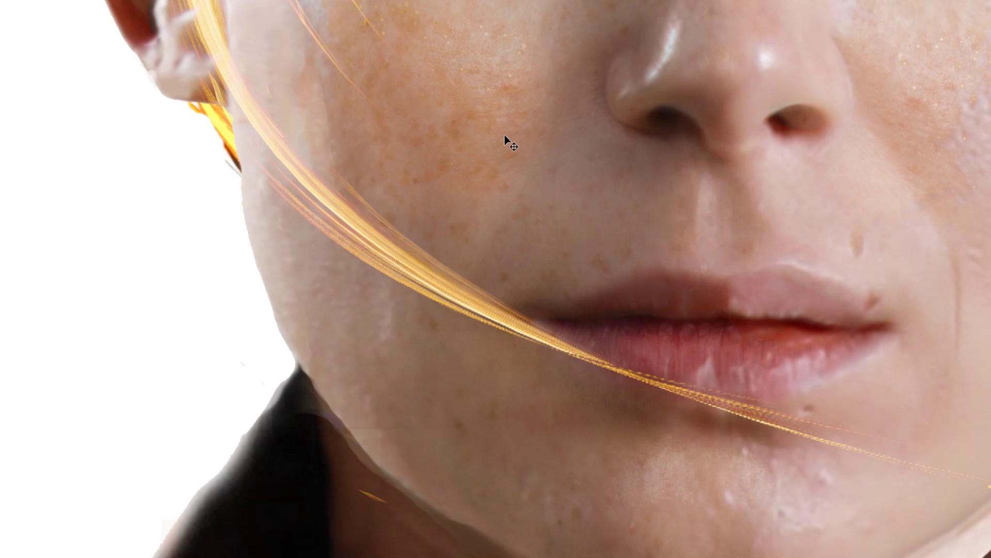
{"action": "mouse_move", "coordinate": [486, 145]}
{"action": "left_mouse_down"}
{"action": "mouse_move", "coordinate": [499, 224]}
{"action": "mouse_move", "coordinate": [494, 266]}
{"action": "left_mouse_up"}
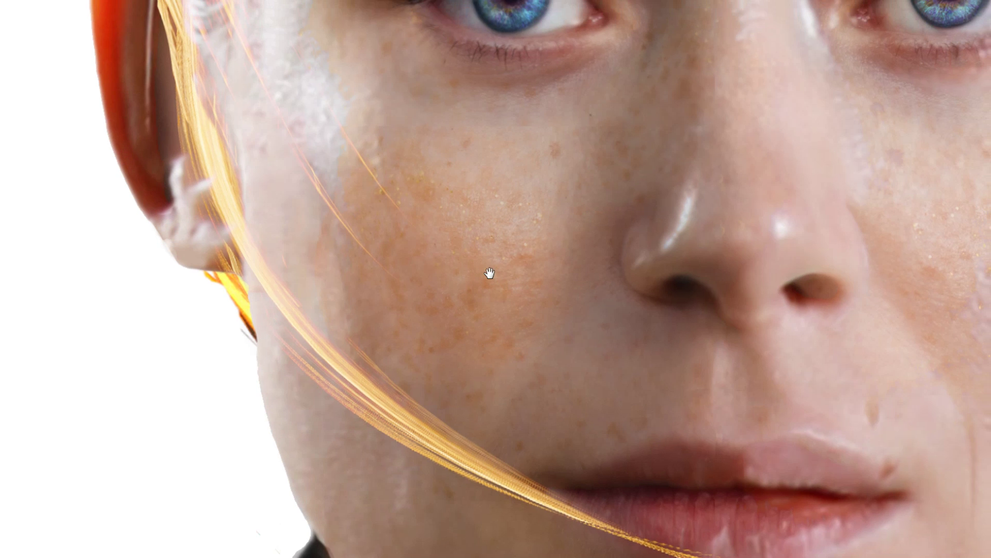
{"action": "scroll", "coordinate": [488, 271], "scroll_direction": "up", "scroll_amount": 1}
{"action": "scroll", "coordinate": [491, 268], "scroll_direction": "up", "scroll_amount": 1}
{"action": "scroll", "coordinate": [492, 268], "scroll_direction": "up", "scroll_amount": 2}
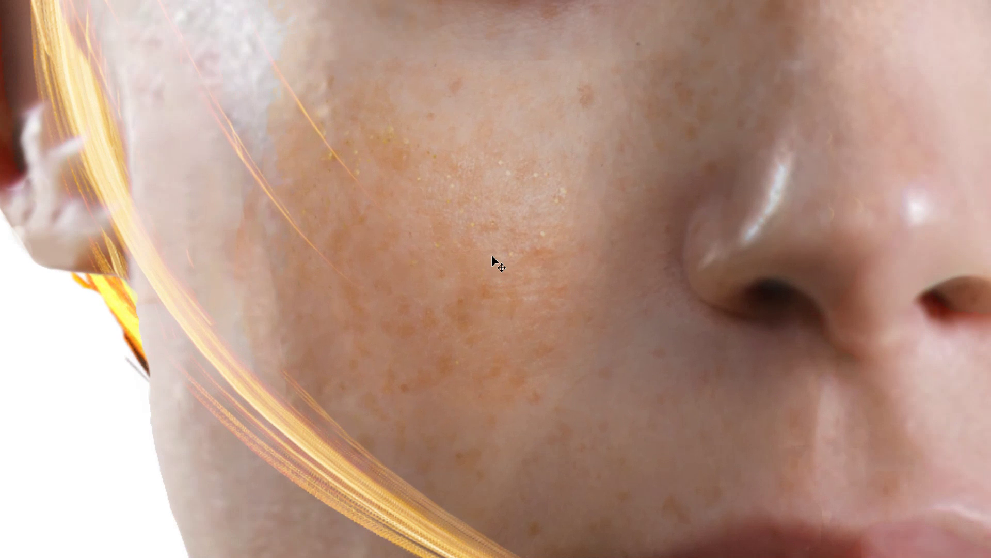
{"action": "scroll", "coordinate": [493, 266], "scroll_direction": "up", "scroll_amount": 1}
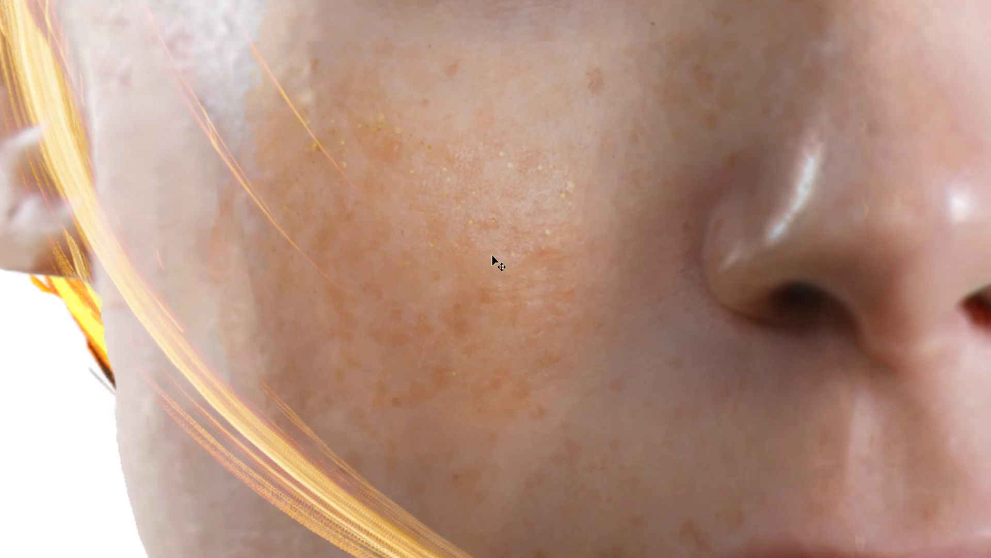
{"action": "right_click", "coordinate": [498, 205]}
{"action": "left_click", "coordinate": [516, 213]}
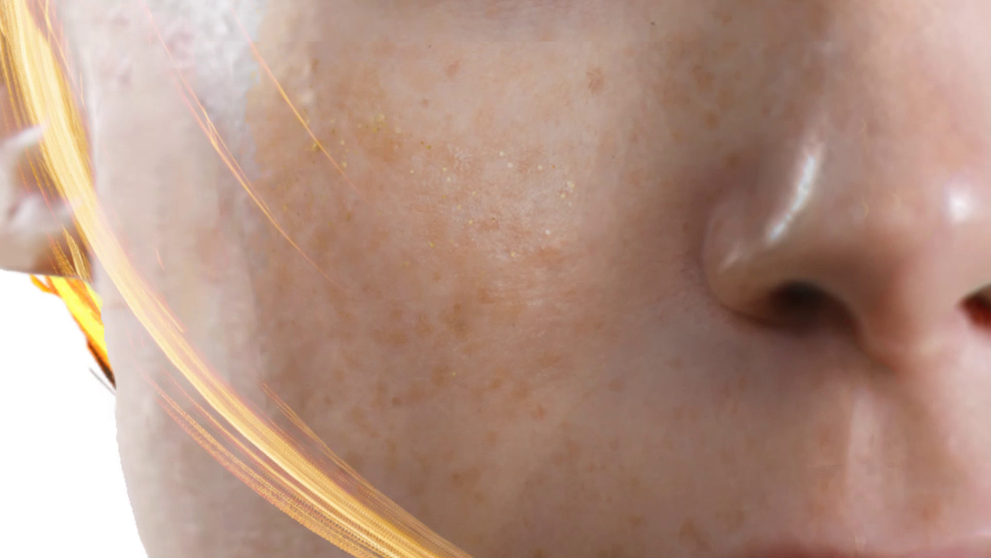
{"action": "right_click", "coordinate": [550, 243]}
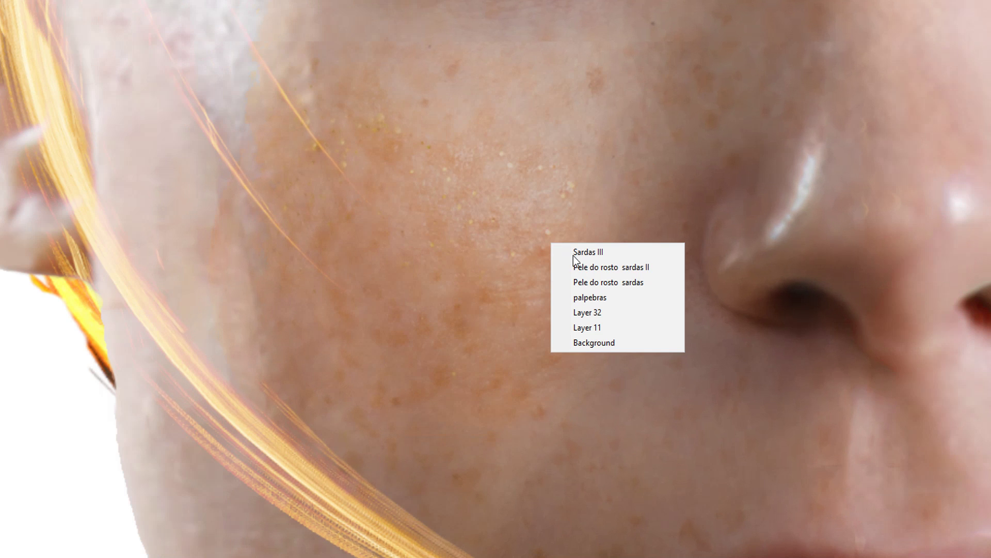
{"action": "left_click", "coordinate": [575, 267]}
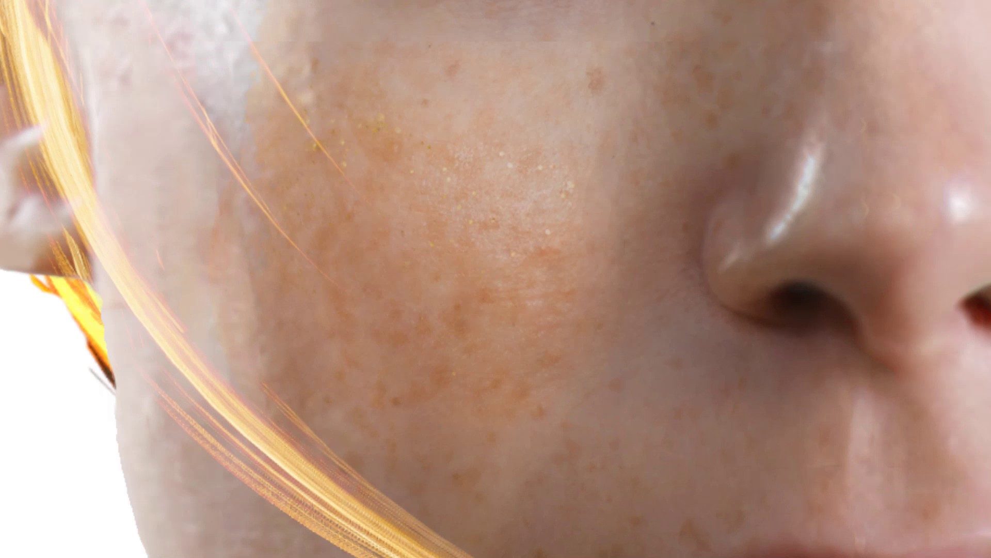
{"action": "scroll", "coordinate": [625, 309], "scroll_direction": "down", "scroll_amount": 5}
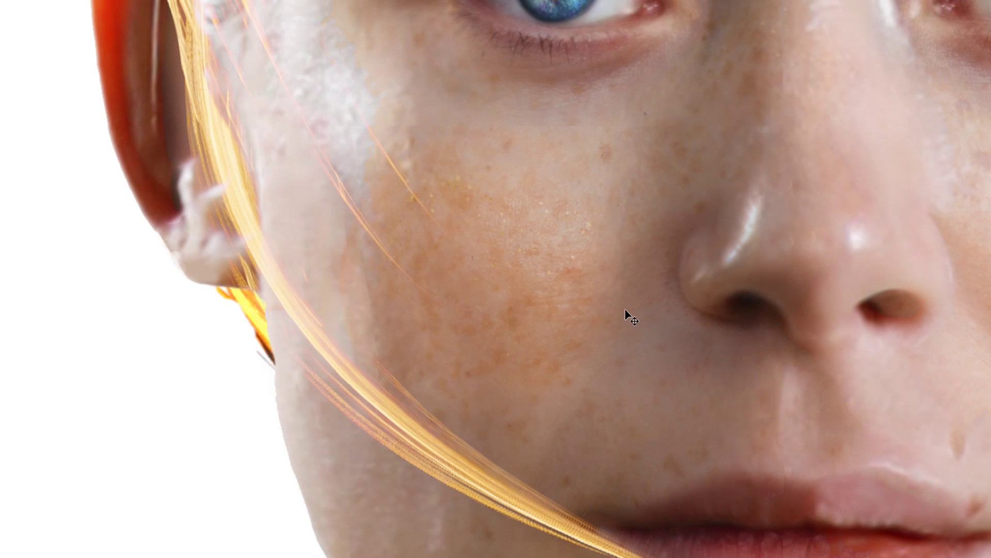
{"action": "scroll", "coordinate": [626, 310], "scroll_direction": "down", "scroll_amount": 2}
{"action": "scroll", "coordinate": [626, 313], "scroll_direction": "down", "scroll_amount": 2}
{"action": "scroll", "coordinate": [626, 314], "scroll_direction": "down", "scroll_amount": 2}
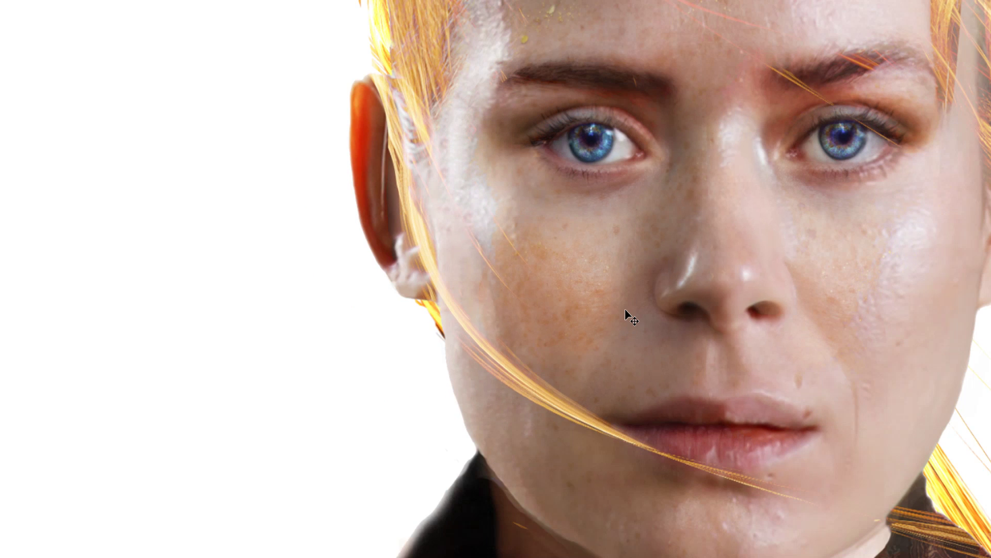
{"action": "scroll", "coordinate": [625, 134], "scroll_direction": "up", "scroll_amount": 1}
{"action": "scroll", "coordinate": [624, 142], "scroll_direction": "up", "scroll_amount": 1}
{"action": "scroll", "coordinate": [624, 147], "scroll_direction": "up", "scroll_amount": 1}
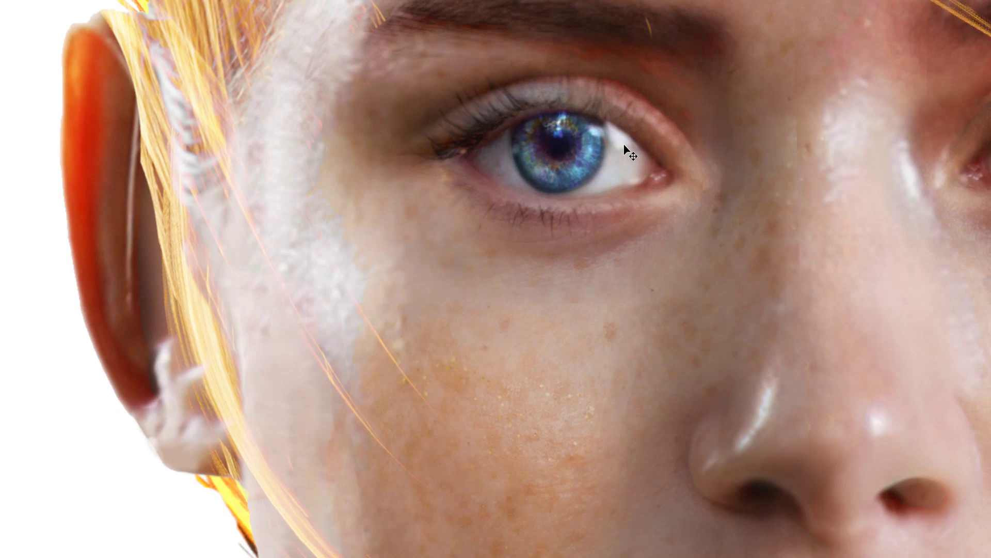
{"action": "scroll", "coordinate": [622, 150], "scroll_direction": "up", "scroll_amount": 1}
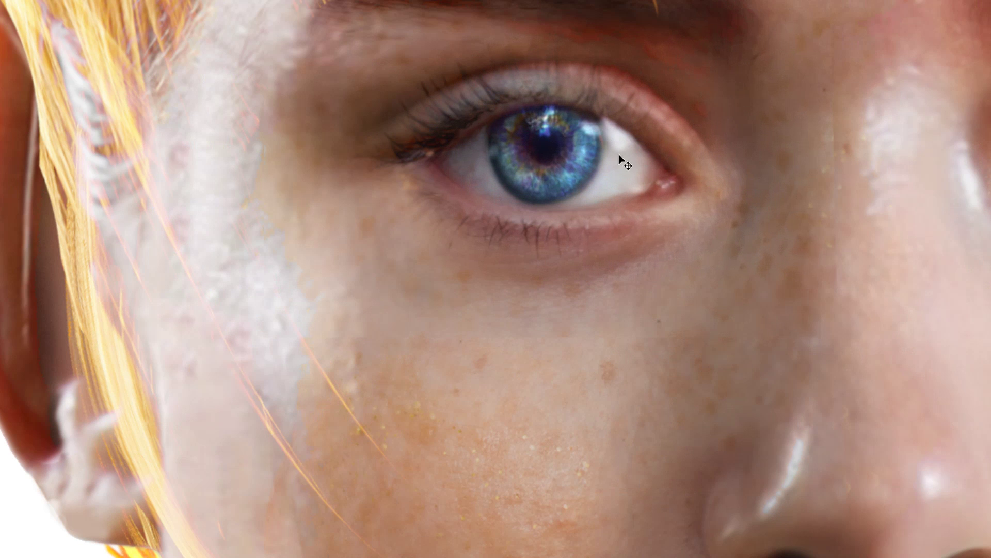
{"action": "scroll", "coordinate": [673, 271], "scroll_direction": "down", "scroll_amount": 1}
{"action": "scroll", "coordinate": [674, 271], "scroll_direction": "down", "scroll_amount": 1}
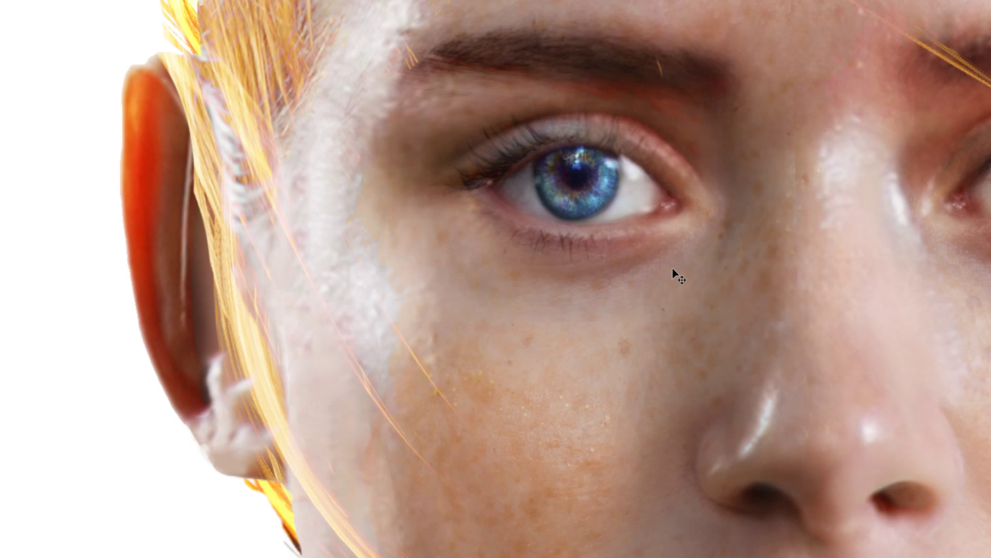
{"action": "scroll", "coordinate": [674, 269], "scroll_direction": "down", "scroll_amount": 1}
{"action": "scroll", "coordinate": [674, 269], "scroll_direction": "down", "scroll_amount": 1}
{"action": "scroll", "coordinate": [806, 344], "scroll_direction": "down", "scroll_amount": 1}
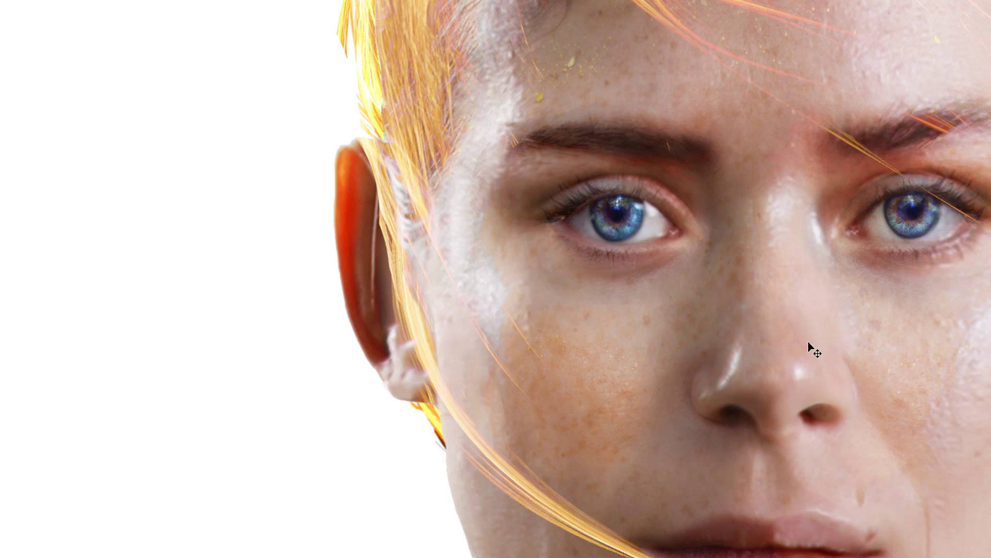
{"action": "scroll", "coordinate": [806, 343], "scroll_direction": "down", "scroll_amount": 1}
{"action": "scroll", "coordinate": [806, 343], "scroll_direction": "down", "scroll_amount": 1}
{"action": "scroll", "coordinate": [806, 343], "scroll_direction": "down", "scroll_amount": 1}
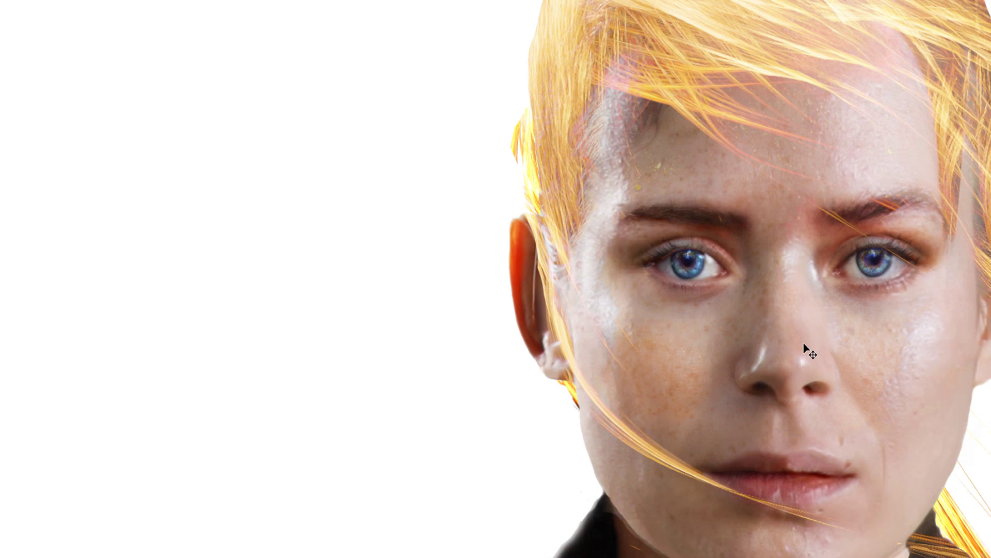
{"action": "scroll", "coordinate": [806, 345], "scroll_direction": "down", "scroll_amount": 1}
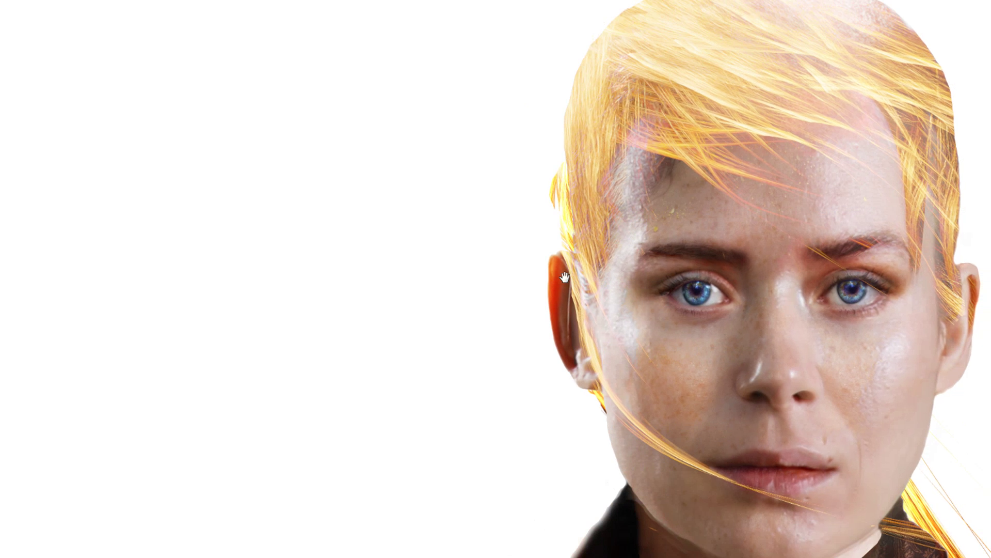
{"action": "left_click_drag", "start_coordinate": [516, 278], "coordinate": [433, 283]}
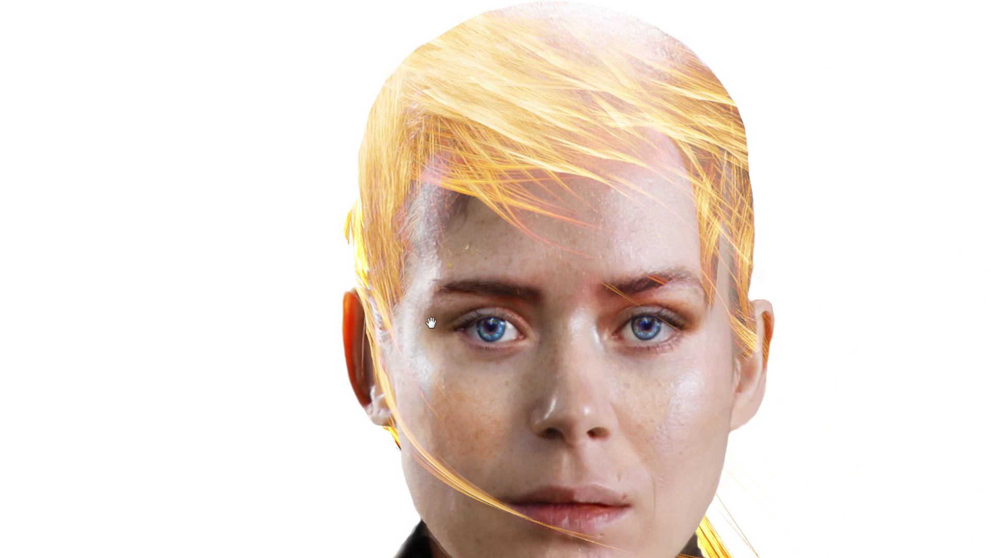
{"action": "left_click_drag", "start_coordinate": [434, 283], "coordinate": [437, 318]}
{"action": "scroll", "coordinate": [697, 346], "scroll_direction": "down", "scroll_amount": 1}
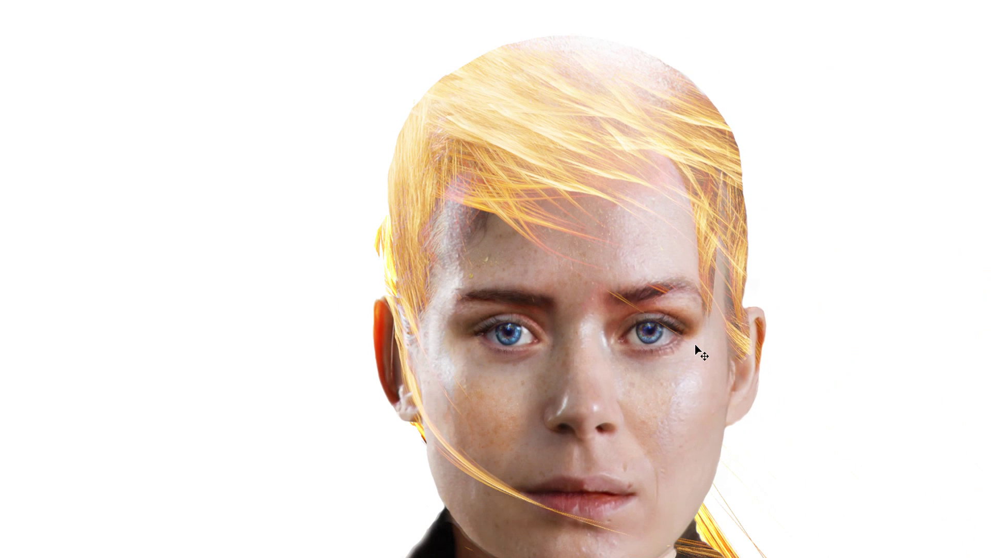
{"action": "scroll", "coordinate": [697, 351], "scroll_direction": "down", "scroll_amount": 1}
{"action": "scroll", "coordinate": [696, 350], "scroll_direction": "down", "scroll_amount": 1}
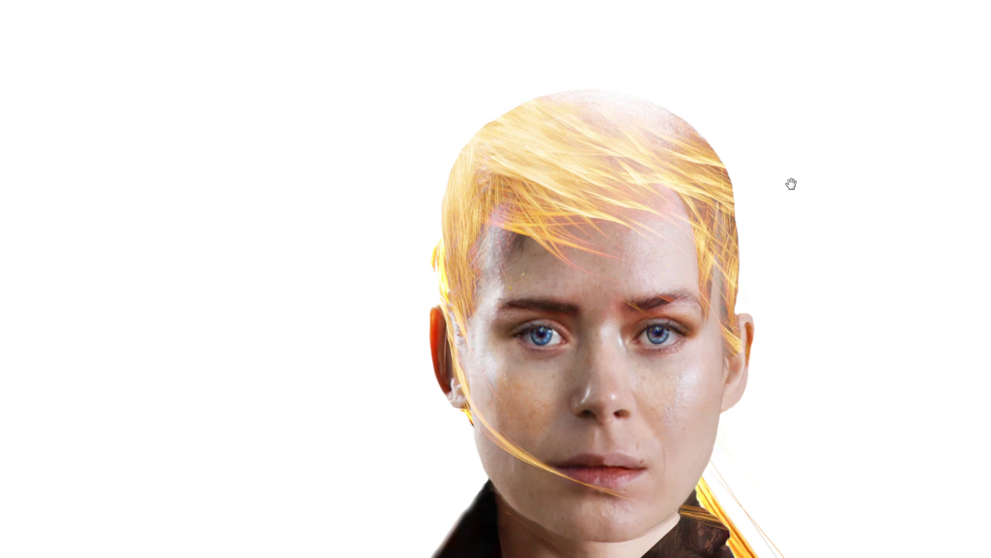
- Reposition the portrait to show more of the dark robe and blue brooch
{"action": "left_click_drag", "start_coordinate": [791, 184], "coordinate": [713, 114]}
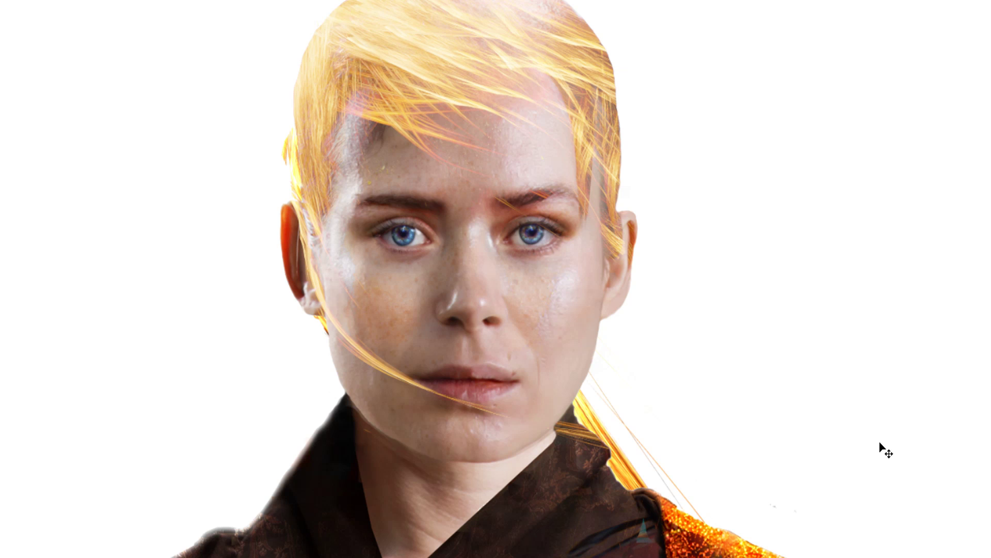
{"action": "scroll", "coordinate": [777, 361], "scroll_direction": "down", "scroll_amount": 2}
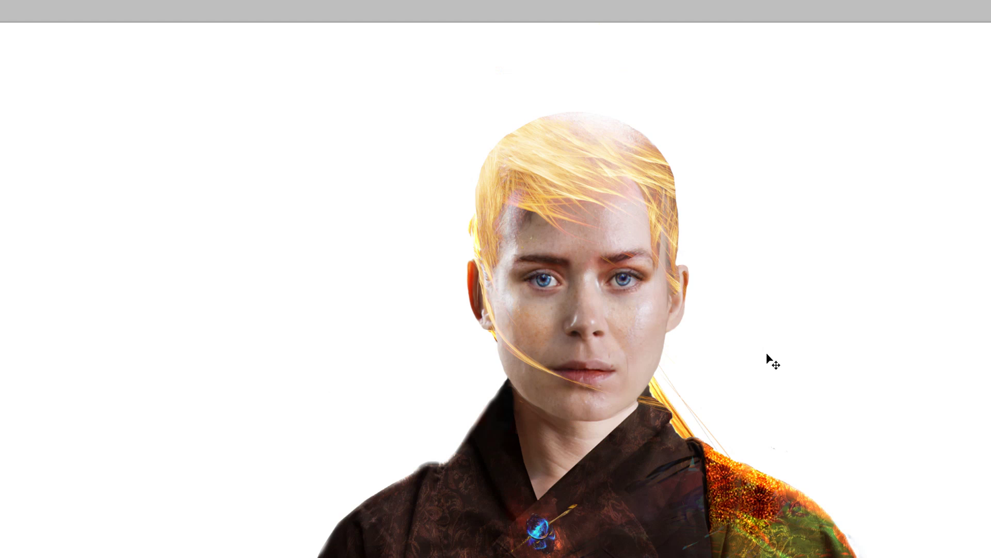
{"action": "scroll", "coordinate": [609, 411], "scroll_direction": "down", "scroll_amount": 1}
{"action": "scroll", "coordinate": [620, 414], "scroll_direction": "up", "scroll_amount": 1}
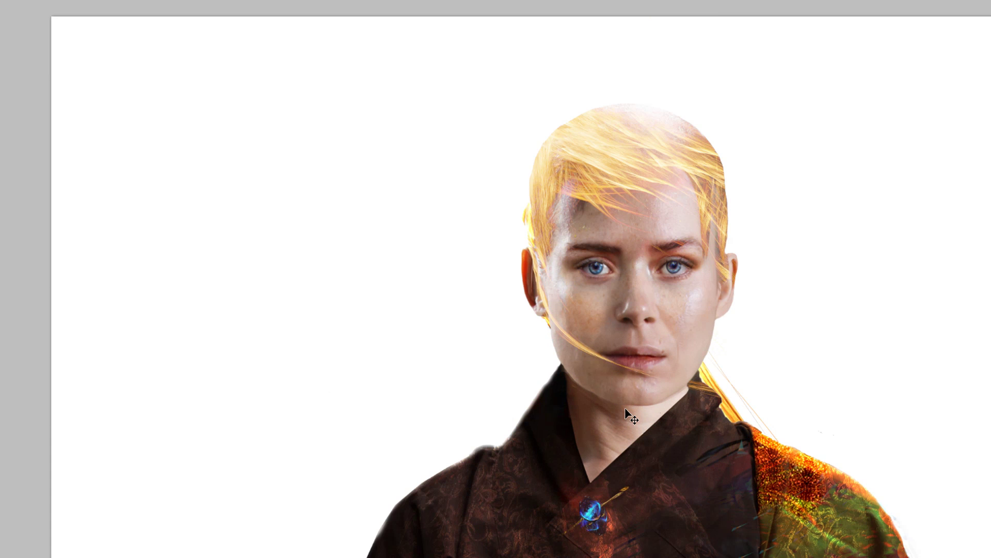
{"action": "scroll", "coordinate": [627, 410], "scroll_direction": "up", "scroll_amount": 3}
{"action": "scroll", "coordinate": [626, 413], "scroll_direction": "up", "scroll_amount": 2}
{"action": "scroll", "coordinate": [637, 405], "scroll_direction": "up", "scroll_amount": 1}
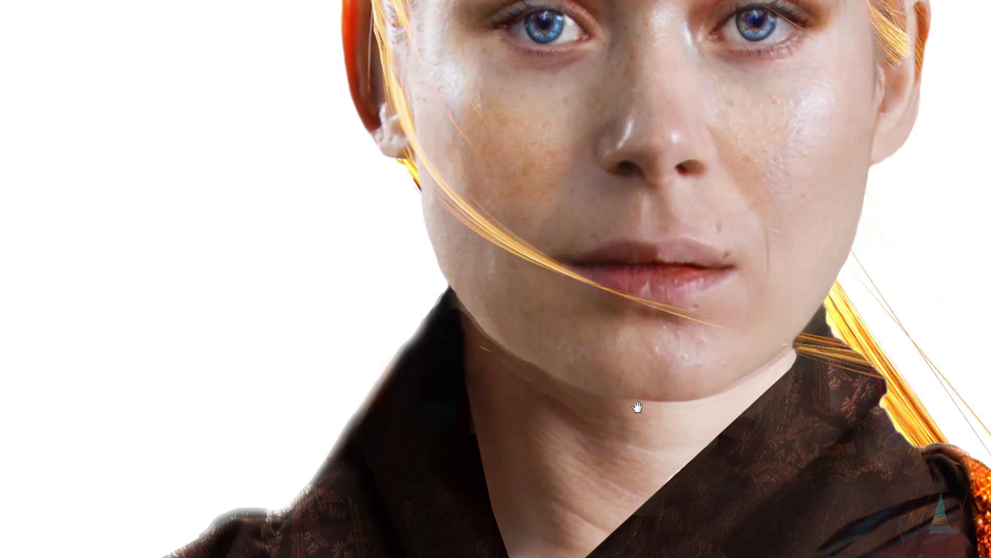
{"action": "left_click_drag", "start_coordinate": [637, 404], "coordinate": [669, 171]}
{"action": "scroll", "coordinate": [635, 423], "scroll_direction": "down", "scroll_amount": 3}
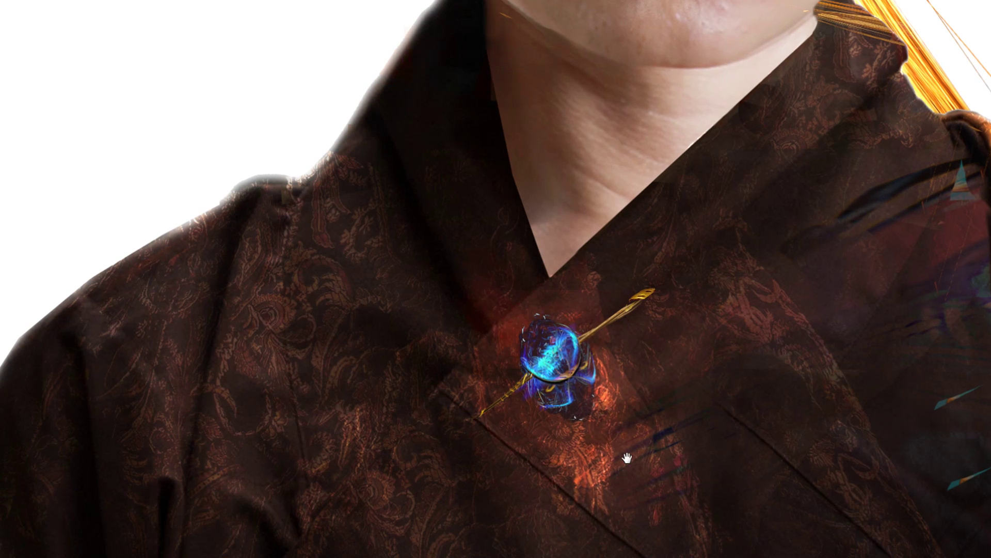
{"action": "scroll", "coordinate": [630, 443], "scroll_direction": "up", "scroll_amount": 2}
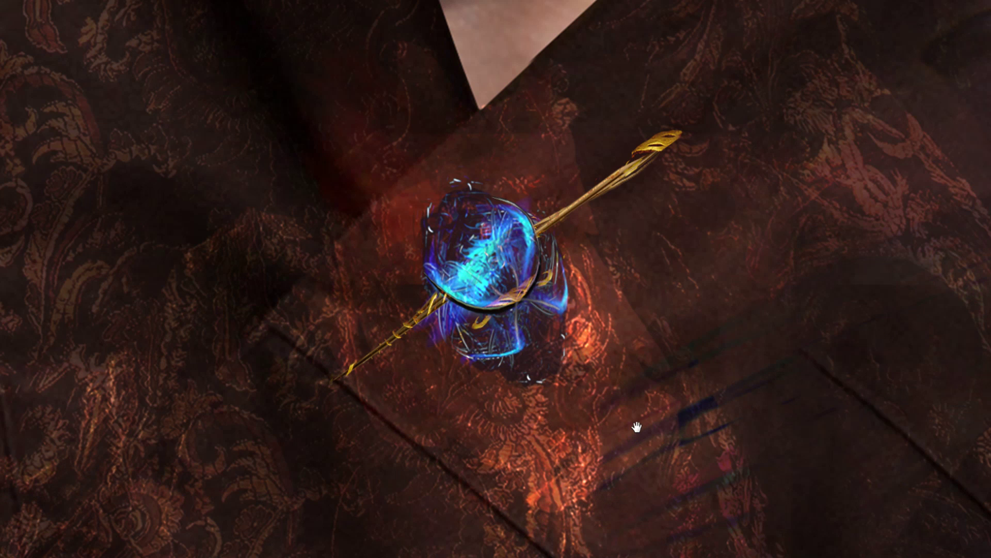
{"action": "scroll", "coordinate": [636, 419], "scroll_direction": "up", "scroll_amount": 1}
{"action": "scroll", "coordinate": [573, 274], "scroll_direction": "up", "scroll_amount": 1}
{"action": "scroll", "coordinate": [599, 382], "scroll_direction": "up", "scroll_amount": 2}
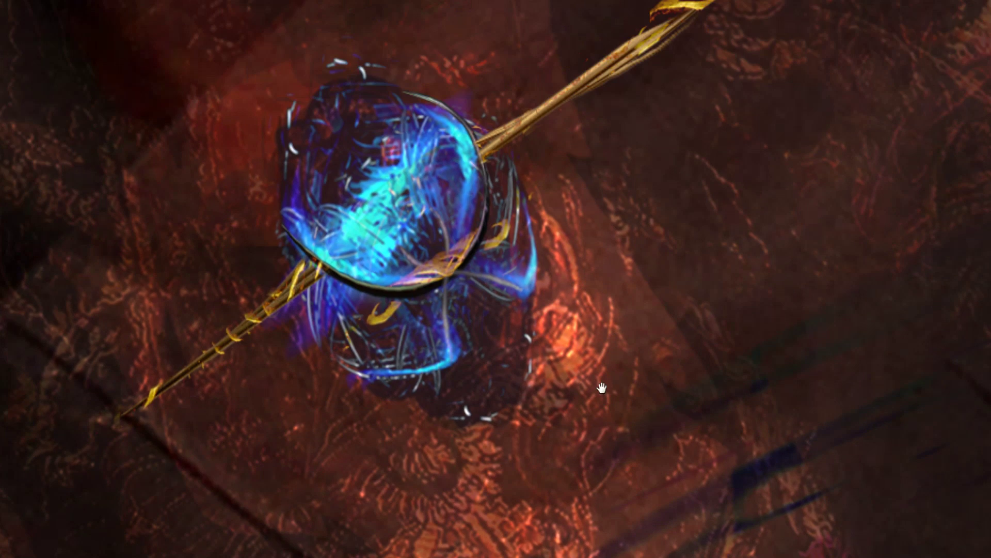
{"action": "scroll", "coordinate": [602, 387], "scroll_direction": "up", "scroll_amount": 1}
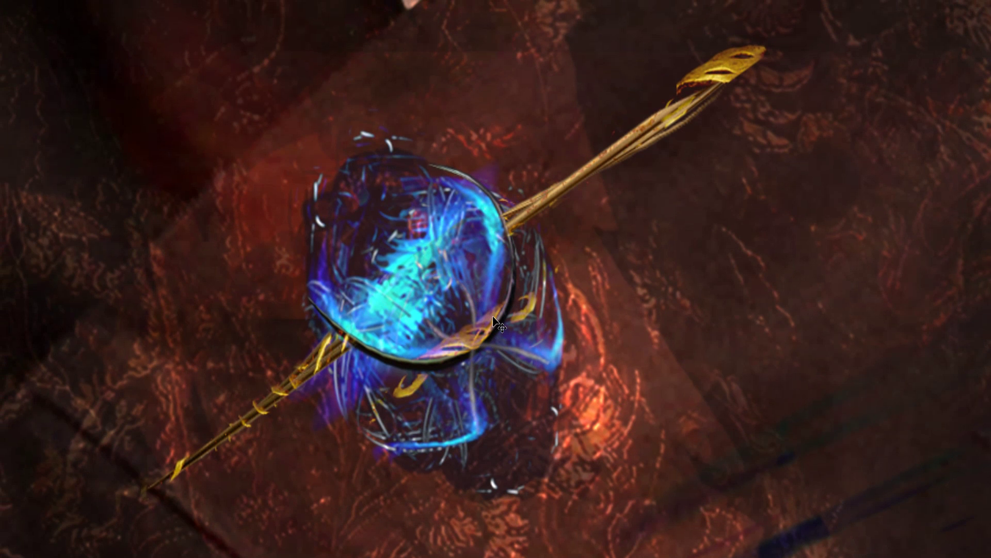
{"action": "scroll", "coordinate": [466, 326], "scroll_direction": "up", "scroll_amount": 2}
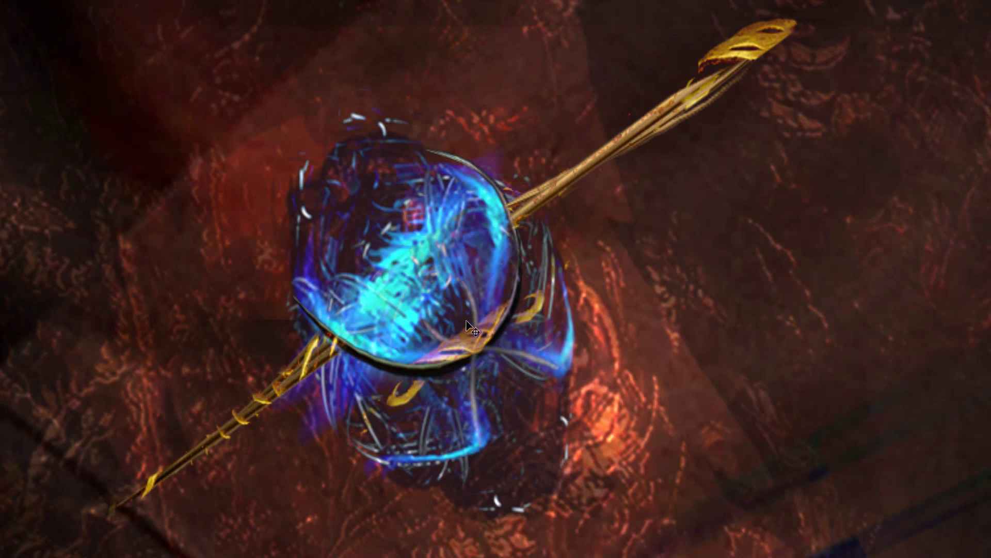
{"action": "scroll", "coordinate": [466, 326], "scroll_direction": "up", "scroll_amount": 1}
{"action": "scroll", "coordinate": [466, 325], "scroll_direction": "up", "scroll_amount": 1}
{"action": "scroll", "coordinate": [467, 326], "scroll_direction": "up", "scroll_amount": 1}
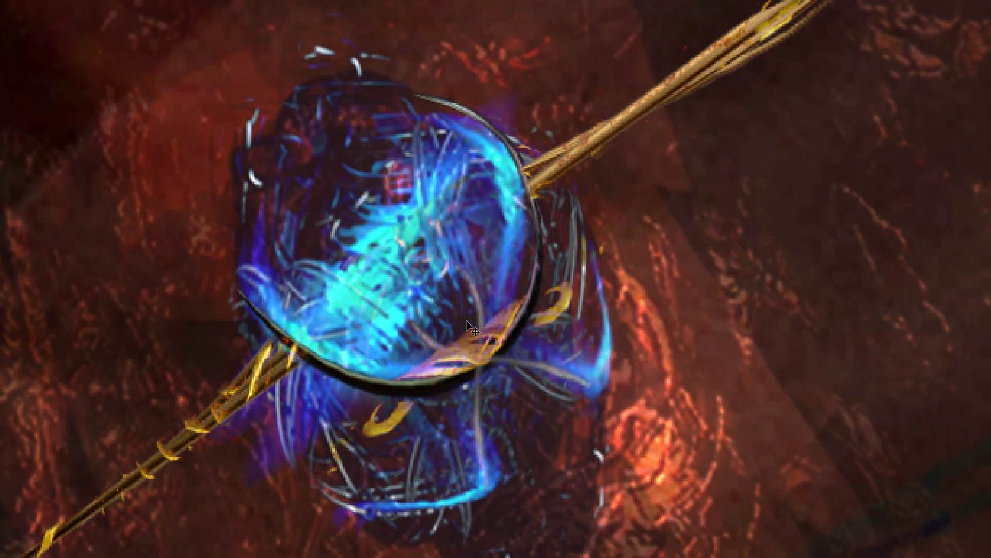
{"action": "left_click_drag", "start_coordinate": [504, 305], "coordinate": [598, 247]}
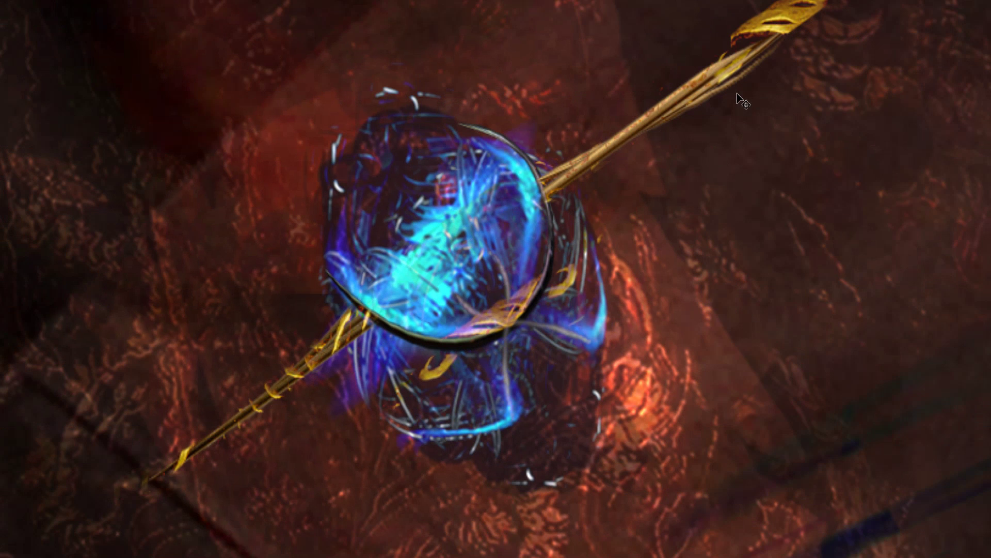
- Select the Agulha needle layer and link it with the other brooch layers
{"action": "right_click", "coordinate": [667, 105]}
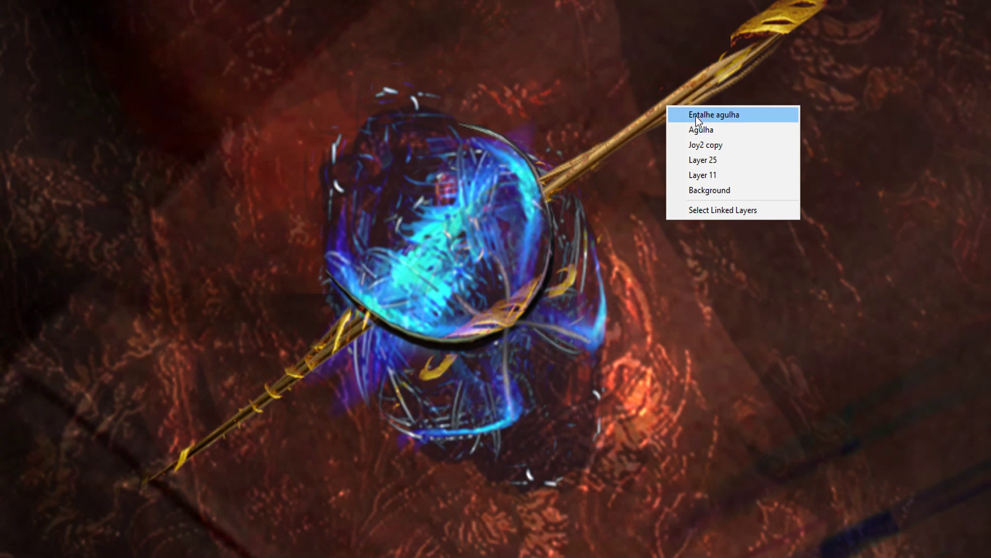
{"action": "left_click", "coordinate": [701, 129]}
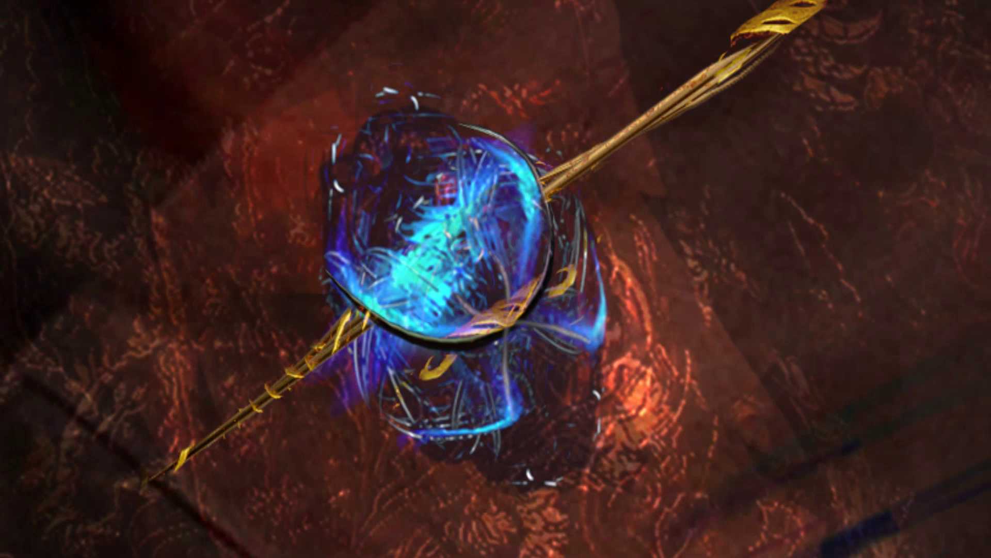
{"action": "right_click", "coordinate": [893, 284]}
{"action": "left_click", "coordinate": [955, 271]}
- Try a warp bending the needle downward, then discard it with Don't Apply
{"action": "key", "text": "ctrl+t"}
{"action": "right_click", "coordinate": [638, 147]}
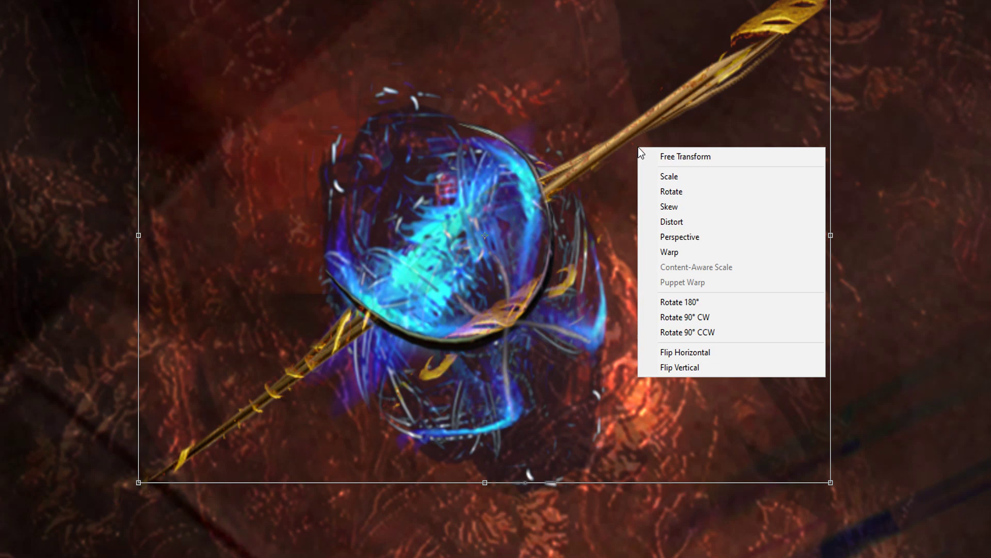
{"action": "left_click", "coordinate": [690, 253]}
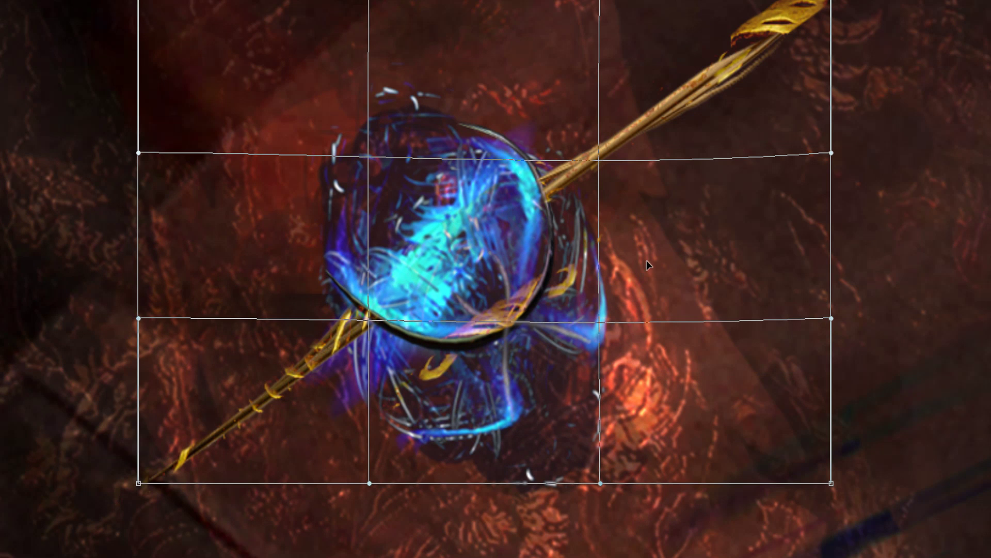
{"action": "left_click_drag", "start_coordinate": [665, 282], "coordinate": [672, 286]}
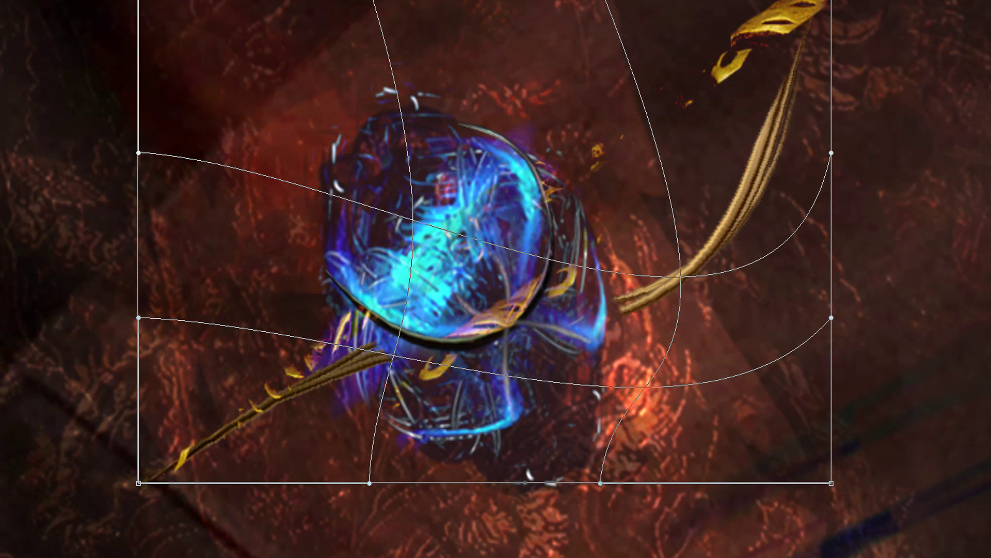
{"action": "key", "text": "v"}
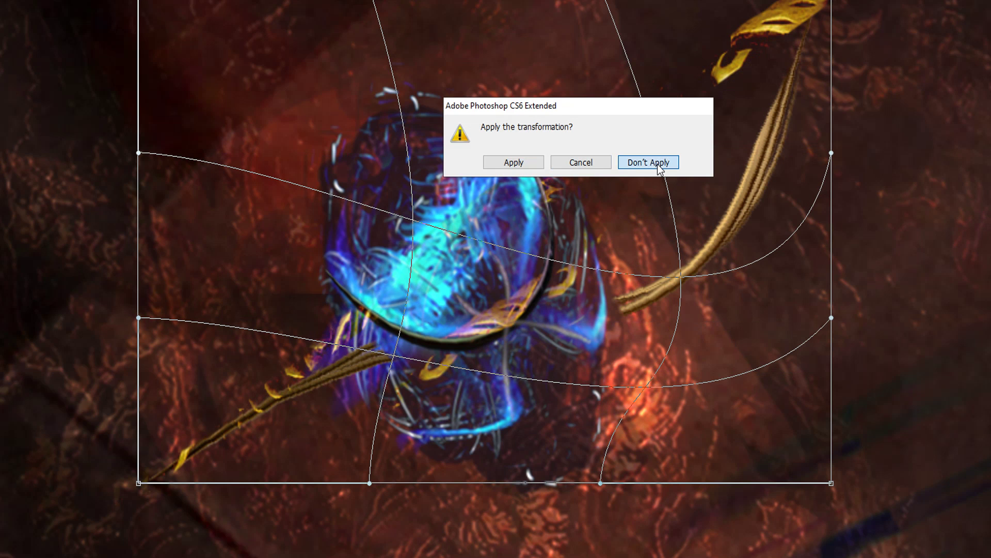
{"action": "left_click", "coordinate": [657, 161]}
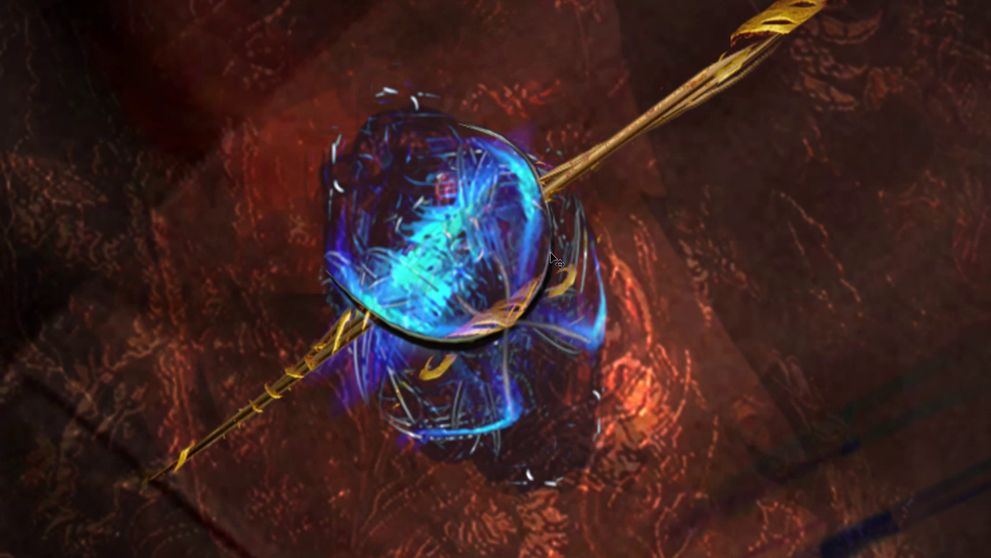
{"action": "key", "text": "ctrl+plus"}
{"action": "mouse_move", "coordinate": [506, 222]}
{"action": "left_mouse_down"}
{"action": "mouse_move", "coordinate": [603, 147]}
{"action": "mouse_move", "coordinate": [670, 115]}
{"action": "left_mouse_up"}
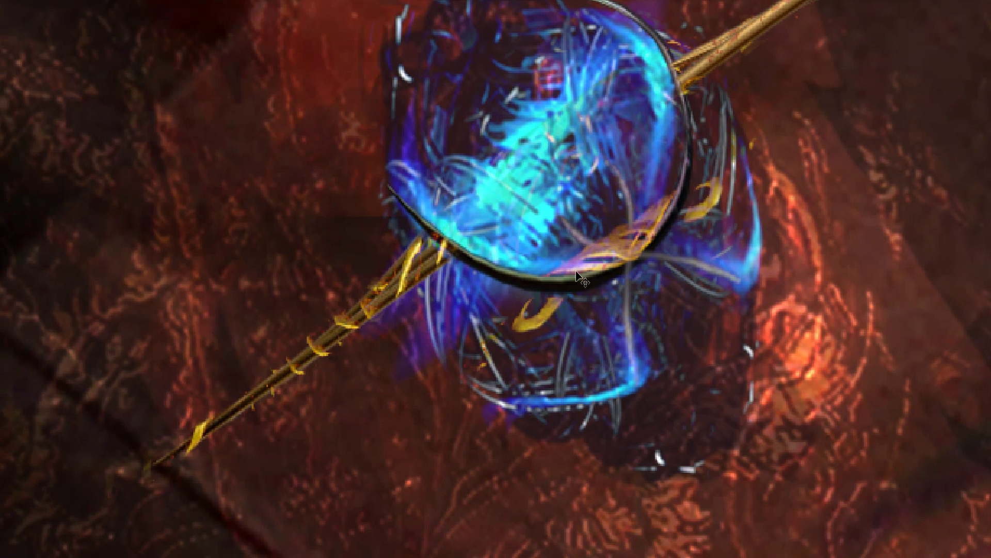
{"action": "scroll", "coordinate": [706, 234], "scroll_direction": "down", "scroll_amount": 5}
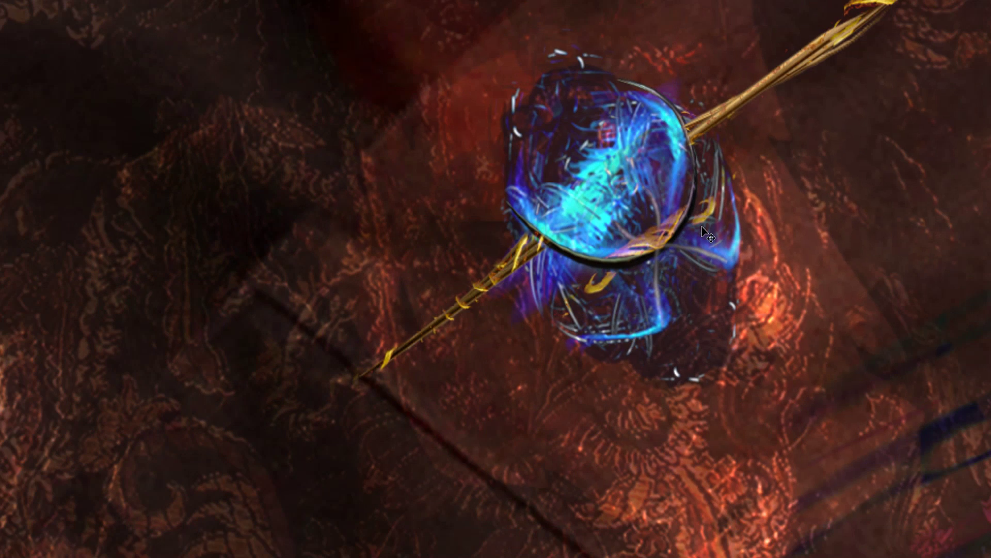
{"action": "scroll", "coordinate": [706, 235], "scroll_direction": "down", "scroll_amount": 2}
{"action": "scroll", "coordinate": [706, 235], "scroll_direction": "down", "scroll_amount": 2}
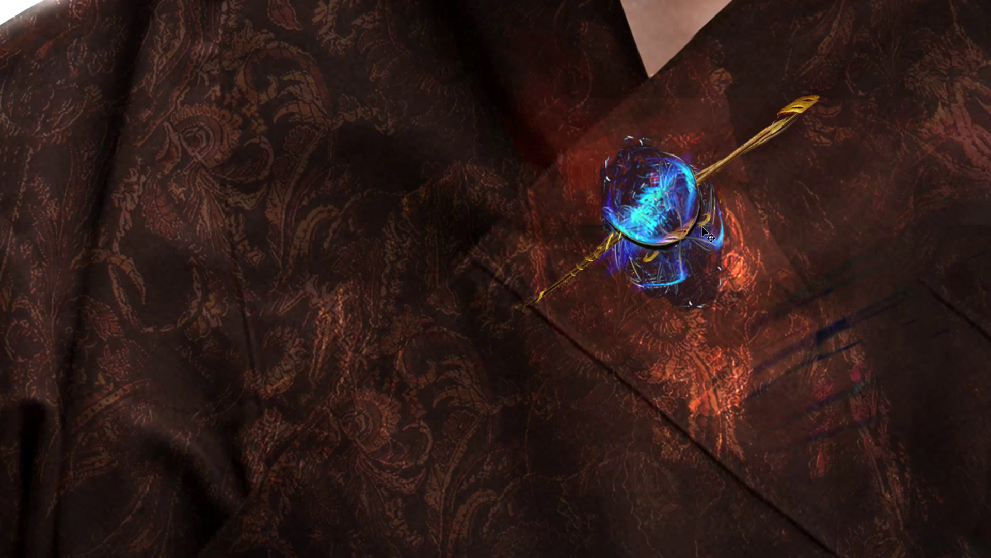
{"action": "scroll", "coordinate": [702, 223], "scroll_direction": "down", "scroll_amount": 2}
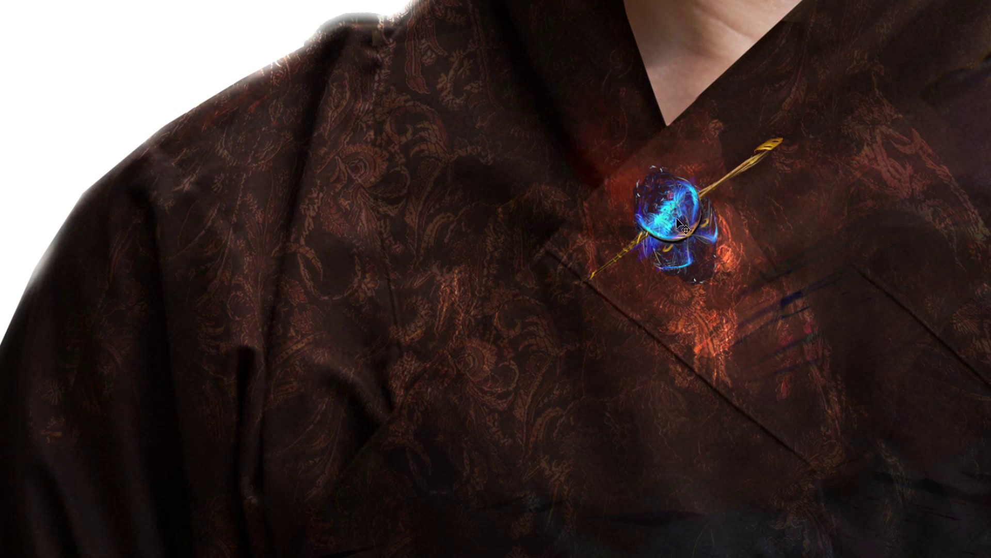
{"action": "scroll", "coordinate": [679, 224], "scroll_direction": "down", "scroll_amount": 1}
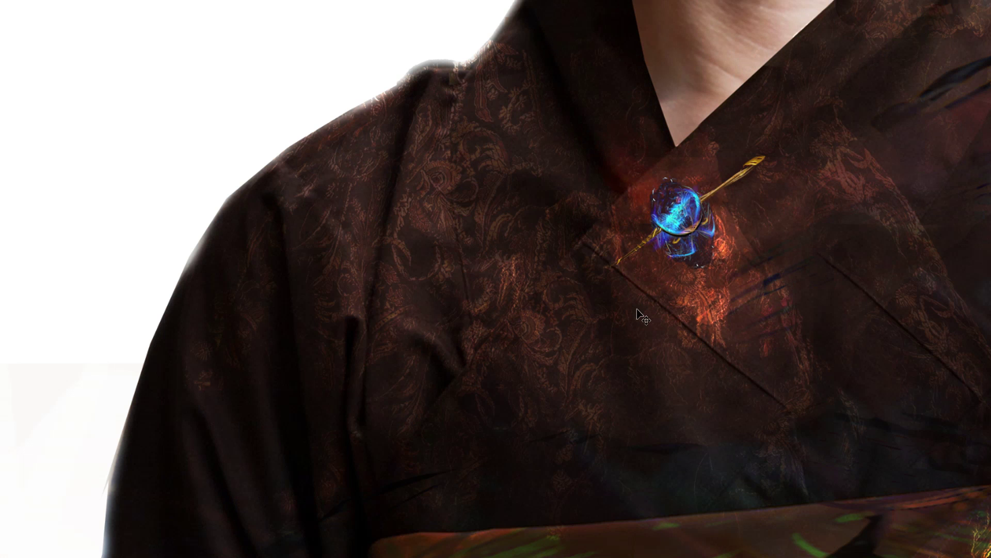
{"action": "left_click_drag", "start_coordinate": [703, 298], "coordinate": [549, 327]}
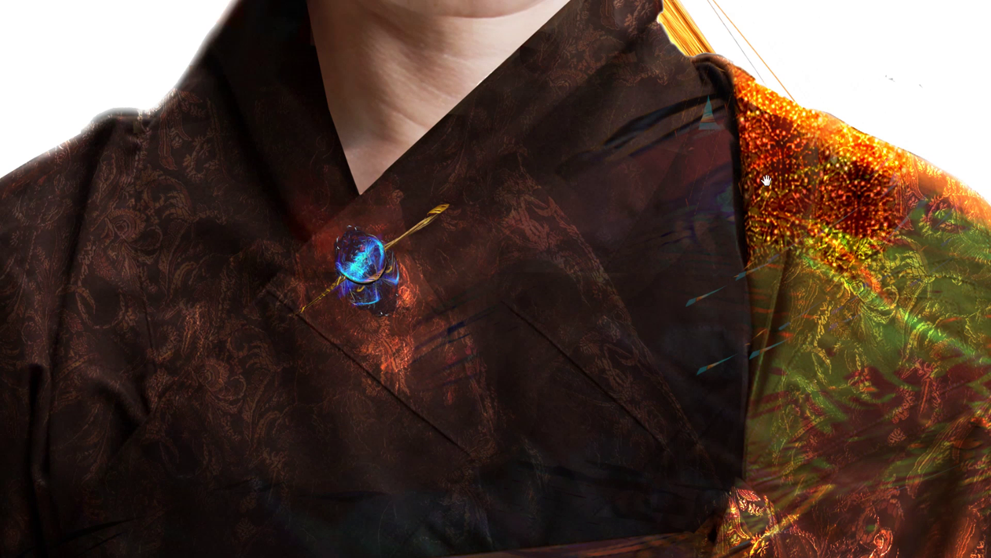
{"action": "left_click_drag", "start_coordinate": [766, 181], "coordinate": [737, 176]}
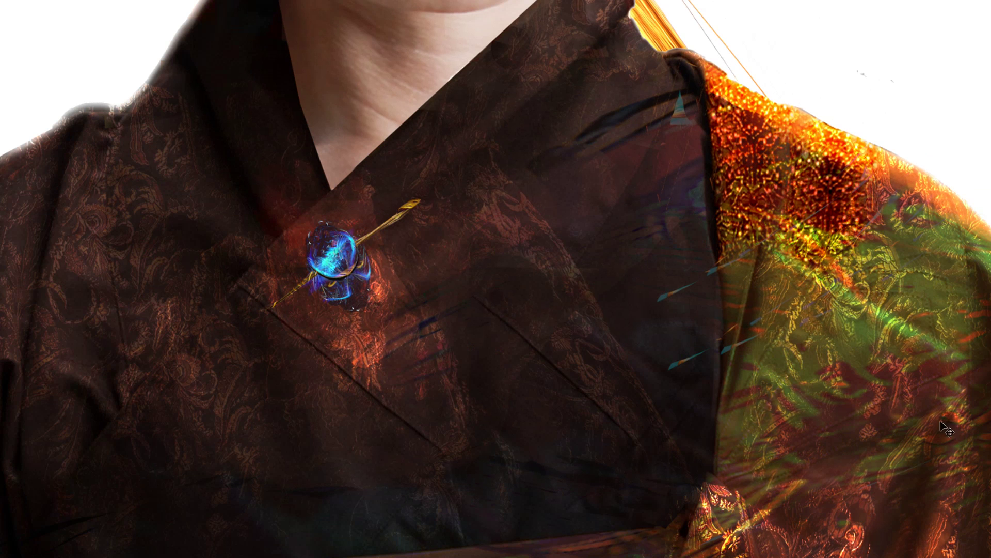
{"action": "scroll", "coordinate": [583, 197], "scroll_direction": "down", "scroll_amount": 1}
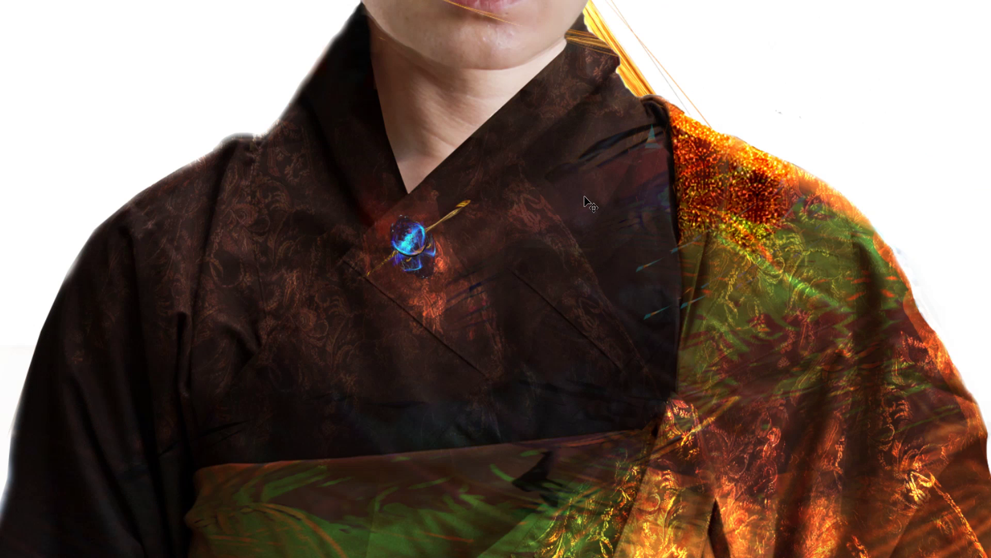
{"action": "scroll", "coordinate": [584, 197], "scroll_direction": "down", "scroll_amount": 1}
{"action": "scroll", "coordinate": [584, 198], "scroll_direction": "down", "scroll_amount": 1}
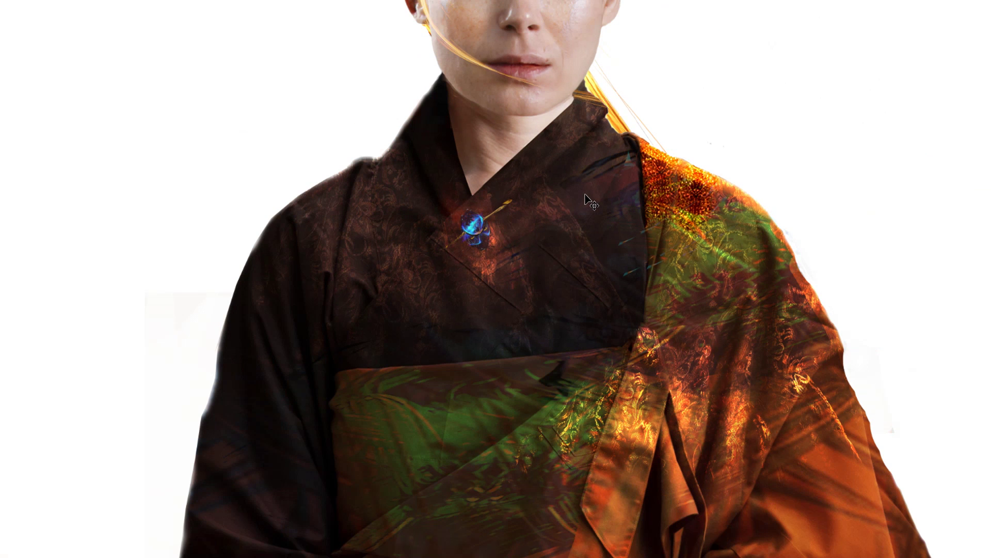
{"action": "scroll", "coordinate": [585, 195], "scroll_direction": "down", "scroll_amount": 1}
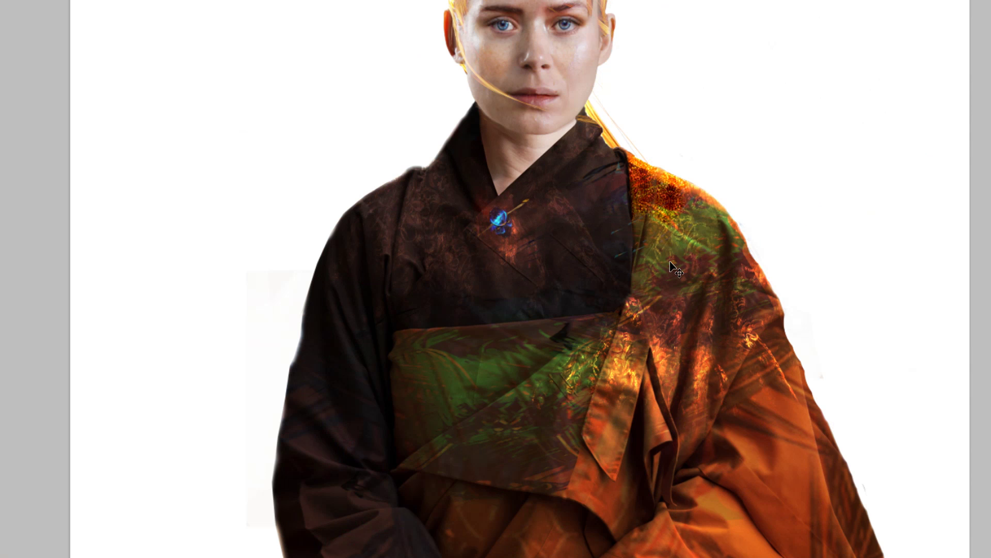
{"action": "scroll", "coordinate": [670, 261], "scroll_direction": "down", "scroll_amount": 1}
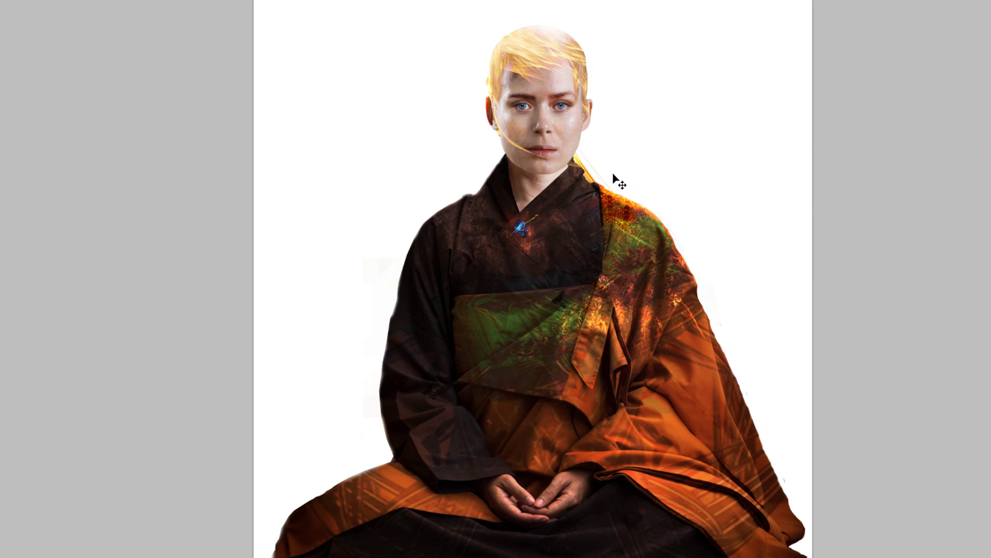
{"action": "scroll", "coordinate": [614, 175], "scroll_direction": "up", "scroll_amount": 1}
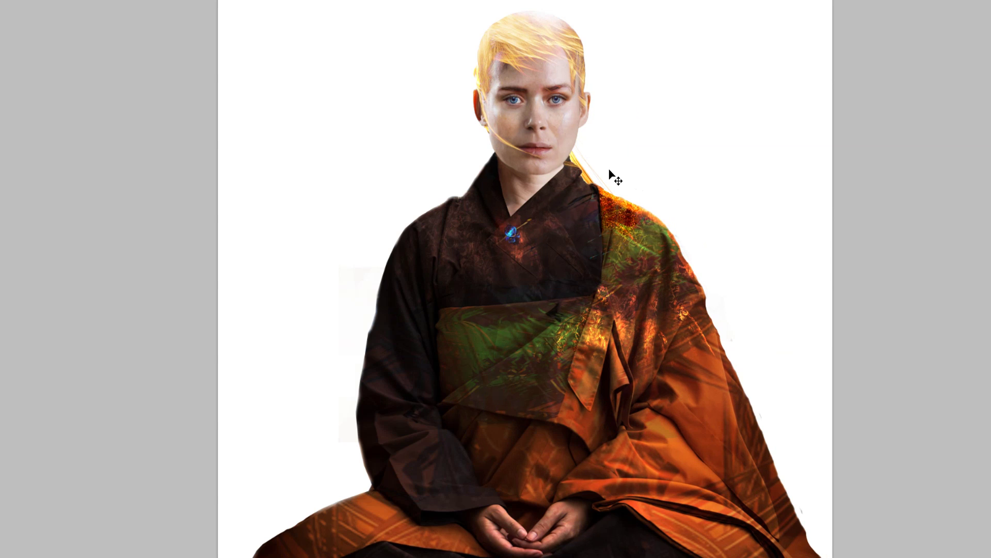
{"action": "scroll", "coordinate": [613, 174], "scroll_direction": "up", "scroll_amount": 1}
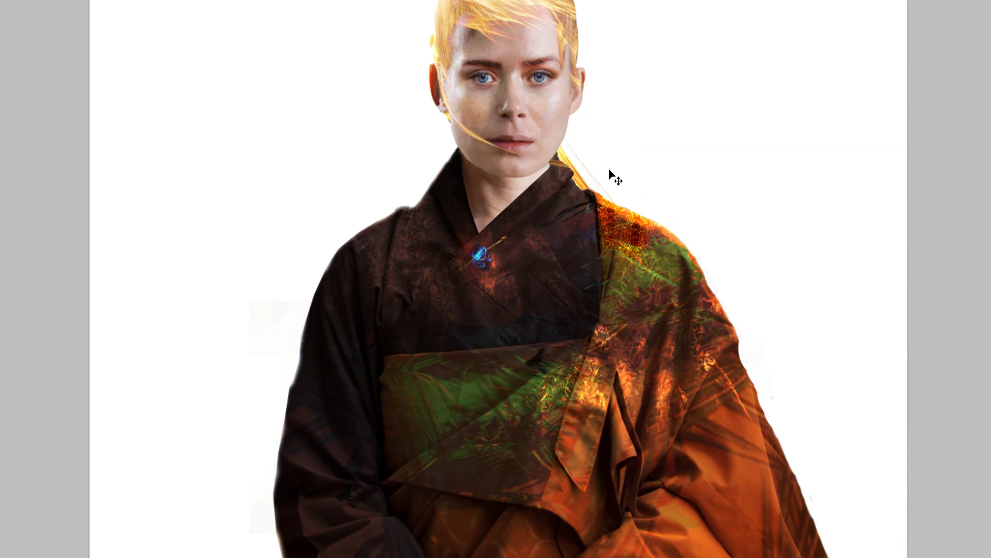
{"action": "left_click_drag", "start_coordinate": [645, 89], "coordinate": [650, 179]}
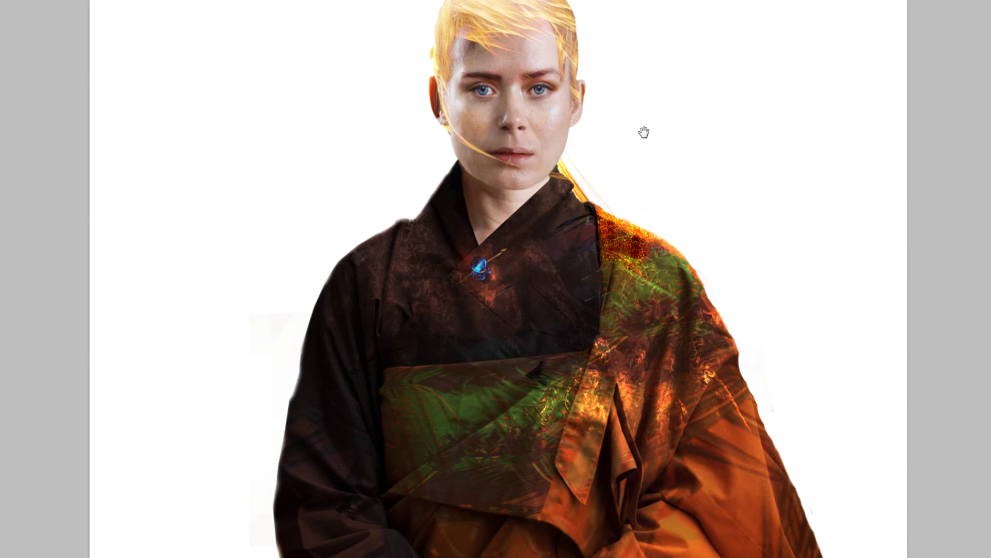
{"action": "scroll", "coordinate": [650, 180], "scroll_direction": "up", "scroll_amount": 1}
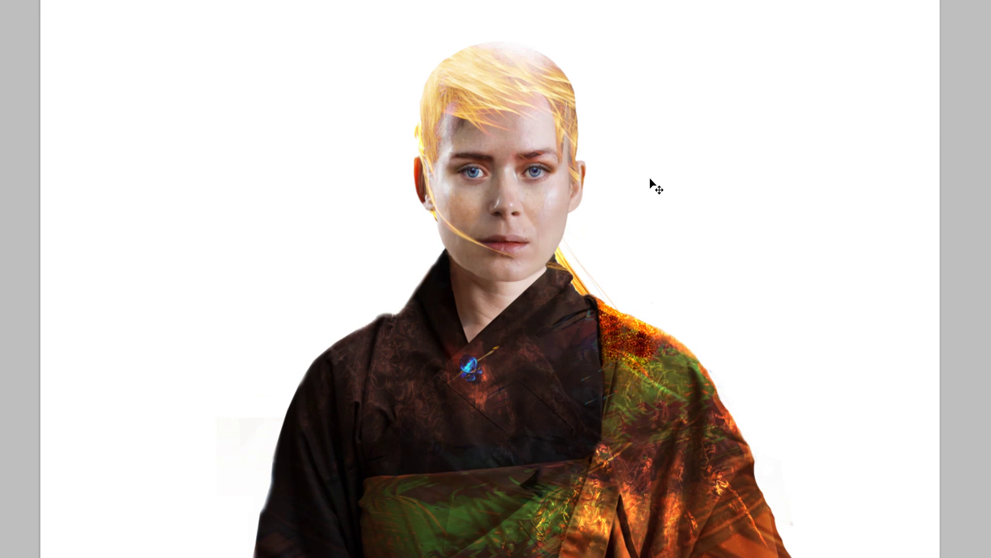
{"action": "scroll", "coordinate": [653, 185], "scroll_direction": "up", "scroll_amount": 2}
{"action": "scroll", "coordinate": [650, 180], "scroll_direction": "up", "scroll_amount": 2}
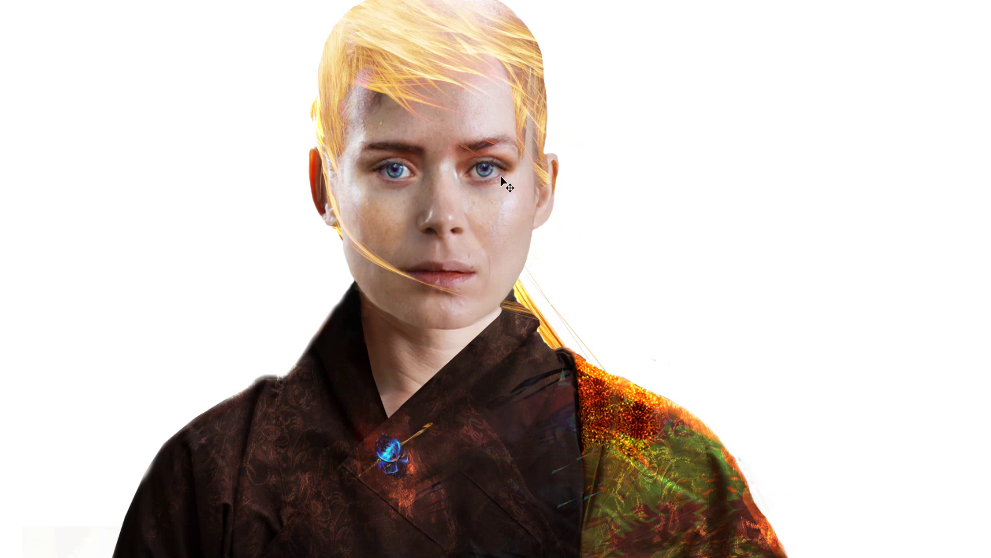
{"action": "scroll", "coordinate": [623, 181], "scroll_direction": "left", "scroll_amount": 5}
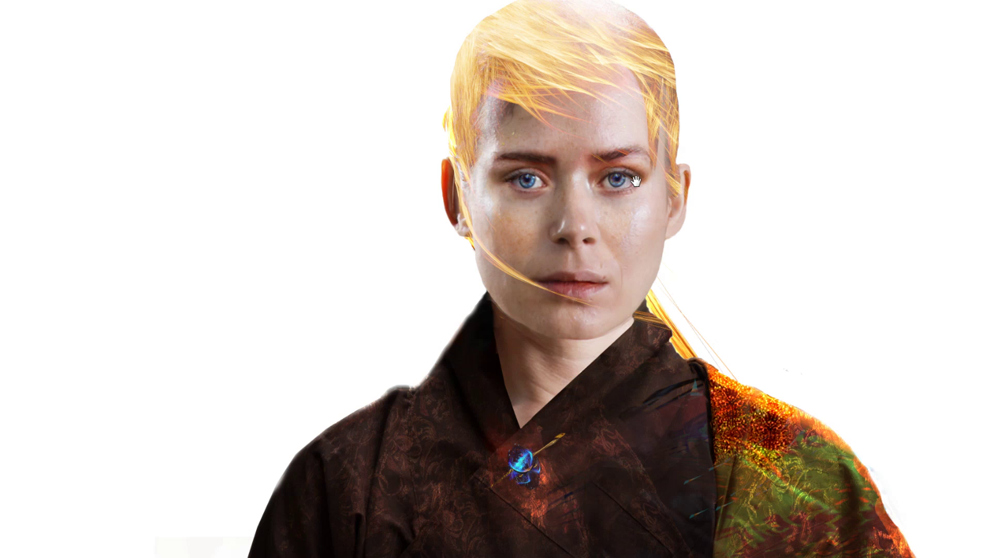
{"action": "scroll", "coordinate": [633, 182], "scroll_direction": "left", "scroll_amount": 1}
{"action": "scroll", "coordinate": [640, 212], "scroll_direction": "down", "scroll_amount": 1}
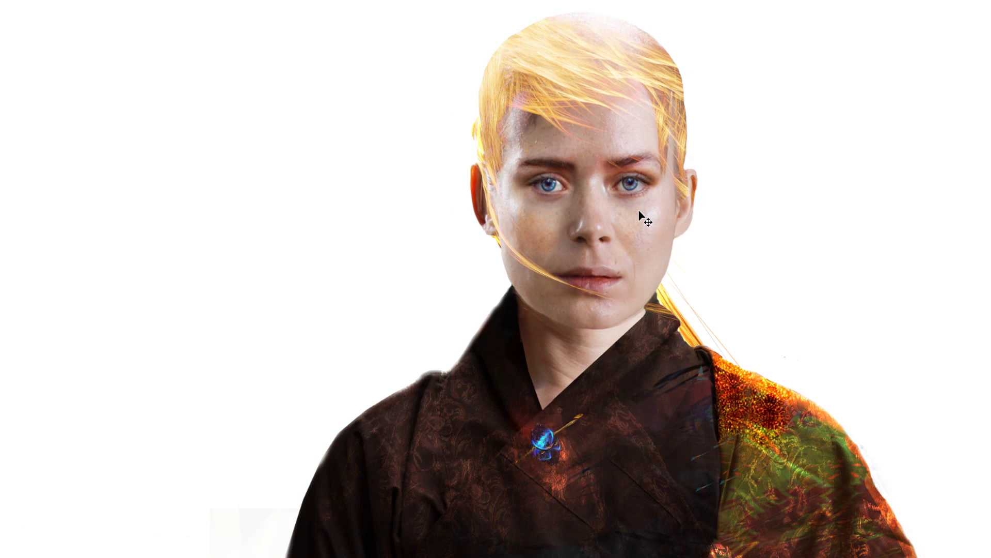
{"action": "scroll", "coordinate": [640, 211], "scroll_direction": "down", "scroll_amount": 1}
{"action": "scroll", "coordinate": [640, 212], "scroll_direction": "down", "scroll_amount": 1}
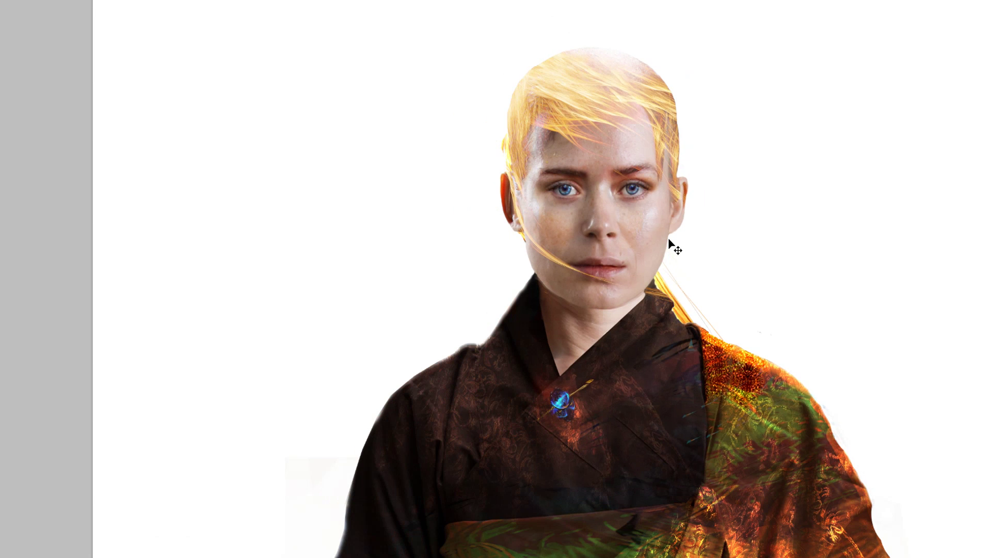
{"action": "scroll", "coordinate": [669, 242], "scroll_direction": "up", "scroll_amount": 1}
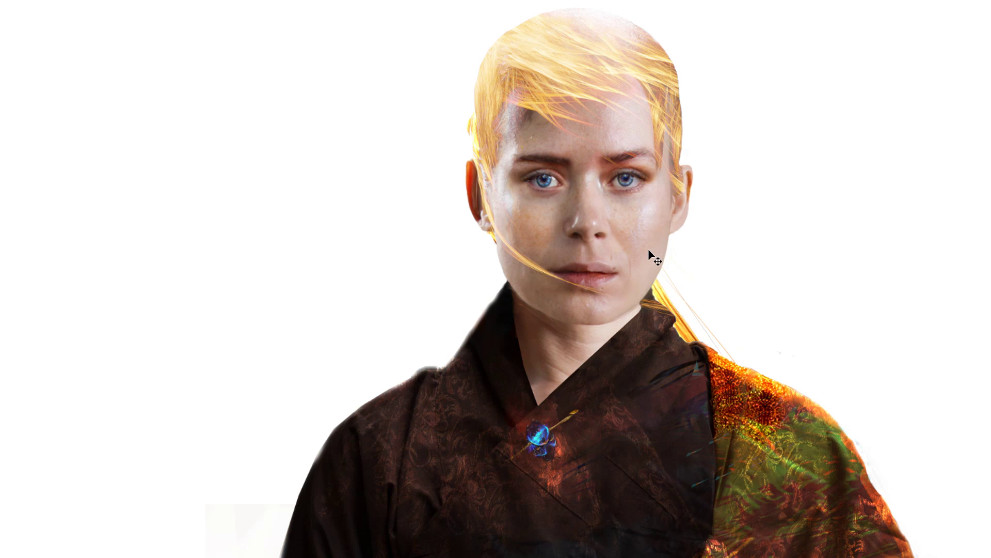
{"action": "scroll", "coordinate": [649, 249], "scroll_direction": "up", "scroll_amount": 1}
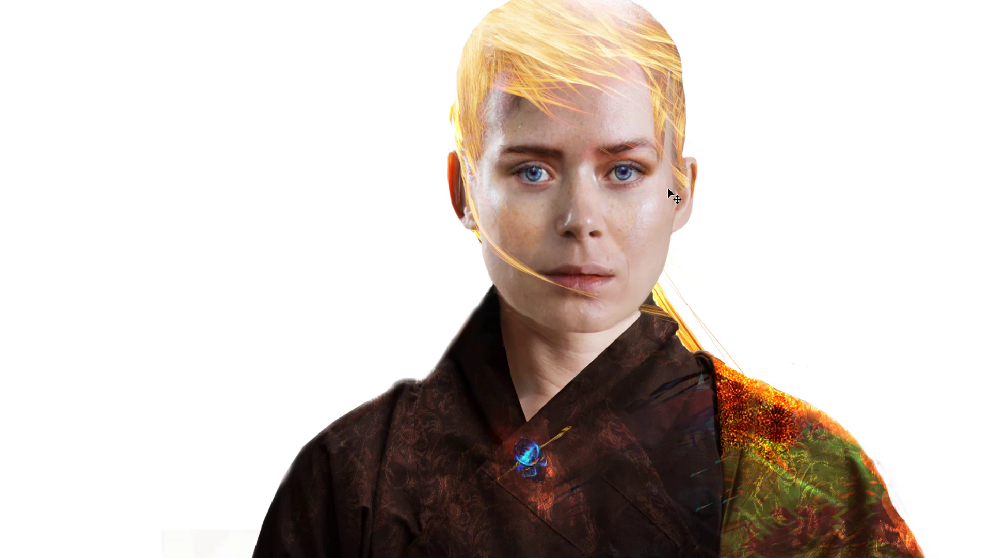
{"action": "left_click_drag", "start_coordinate": [634, 155], "coordinate": [590, 232]}
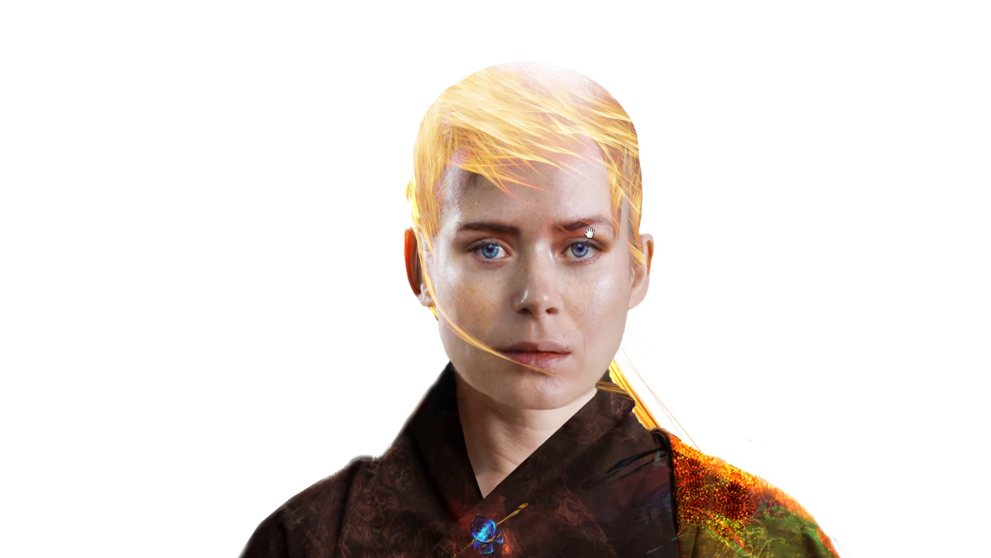
{"action": "scroll", "coordinate": [730, 254], "scroll_direction": "down", "scroll_amount": 1}
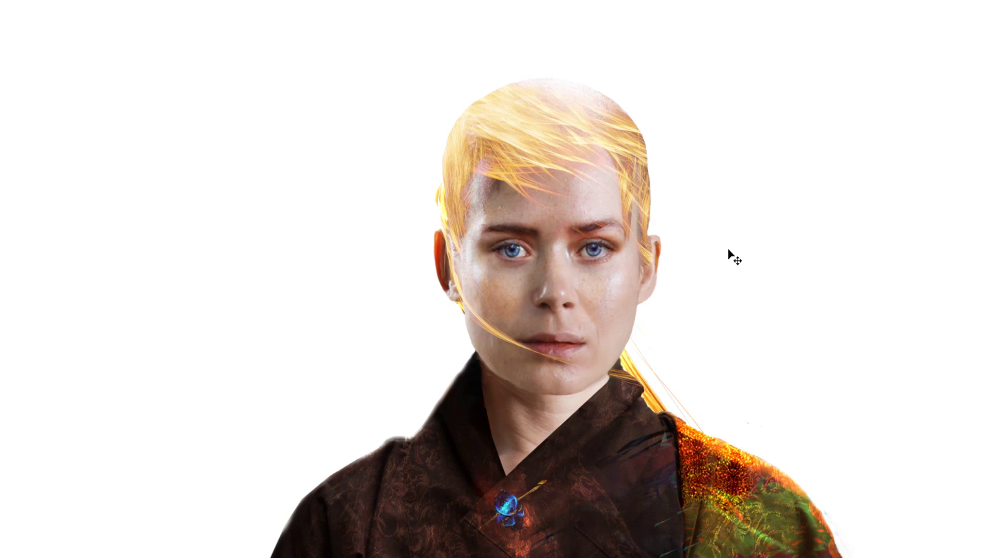
{"action": "scroll", "coordinate": [730, 255], "scroll_direction": "down", "scroll_amount": 1}
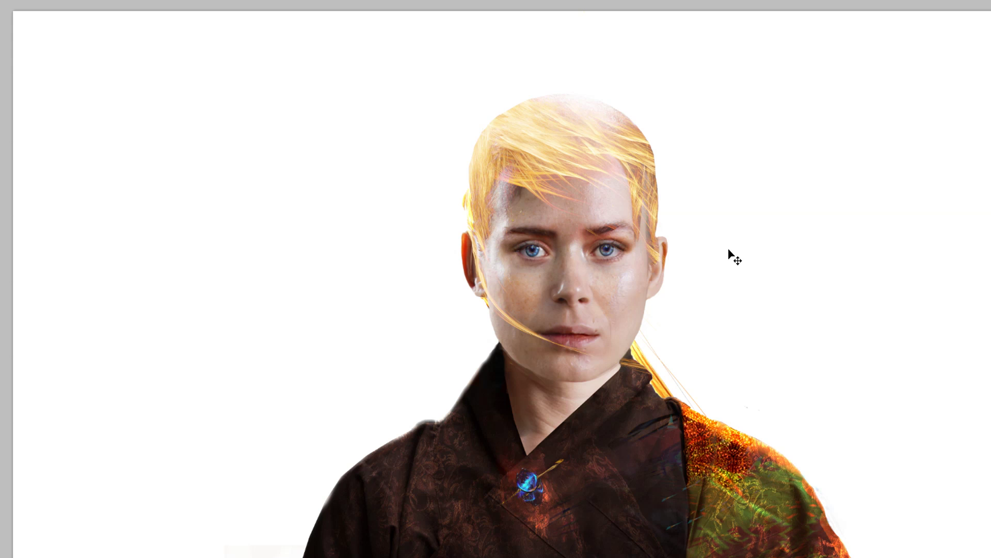